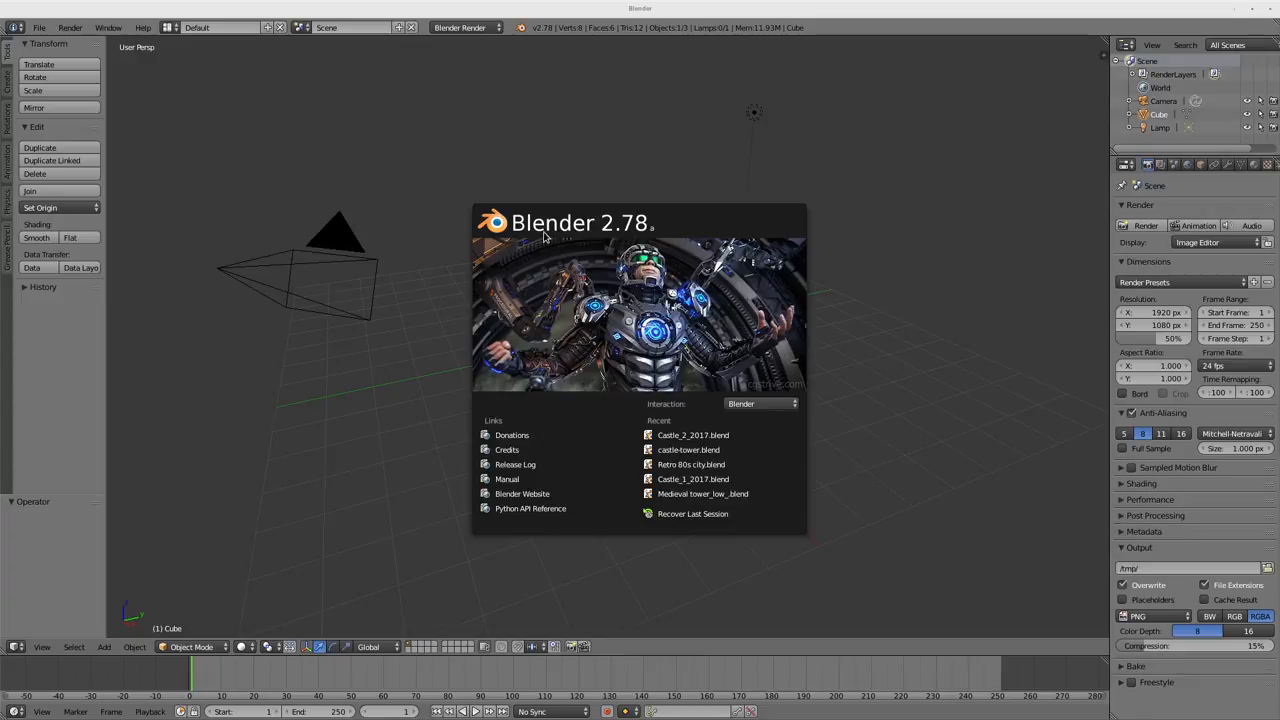
Step: Dismiss the splash screen and switch the screen layout to Video Editing
{"action": "left_click", "coordinate": [545, 237]}
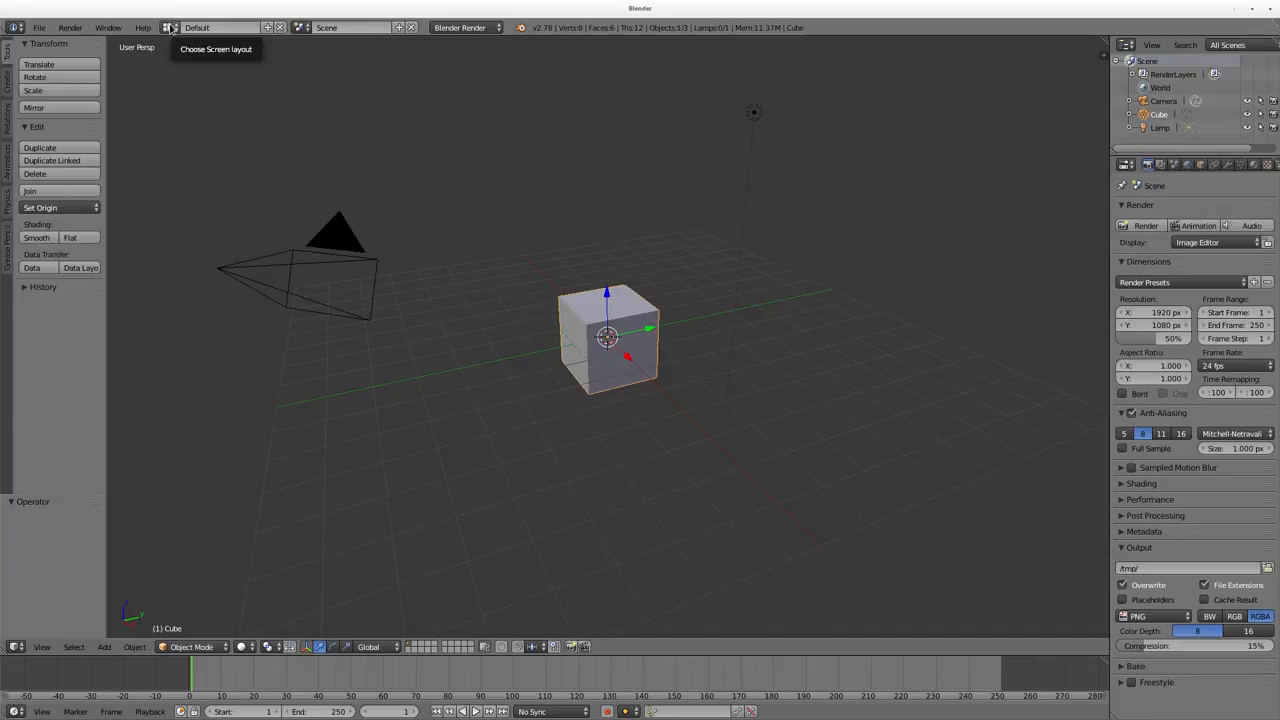
{"action": "left_click", "coordinate": [172, 27]}
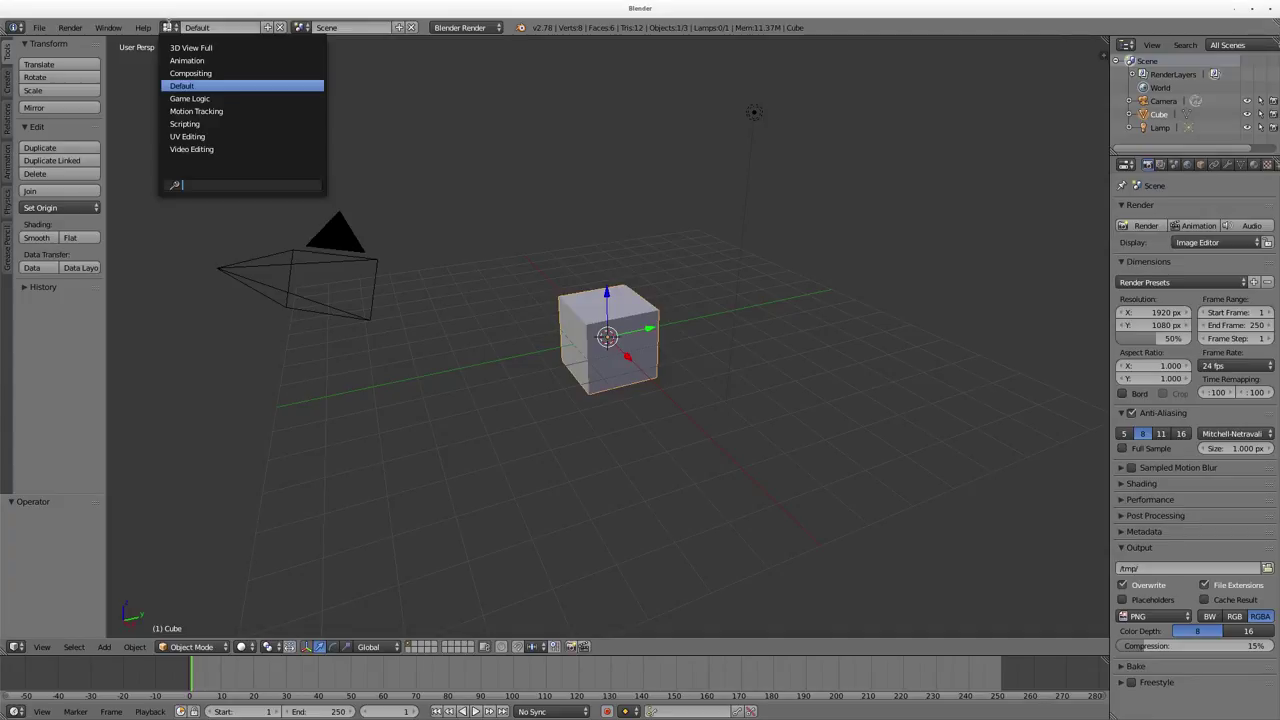
{"action": "left_click", "coordinate": [202, 157]}
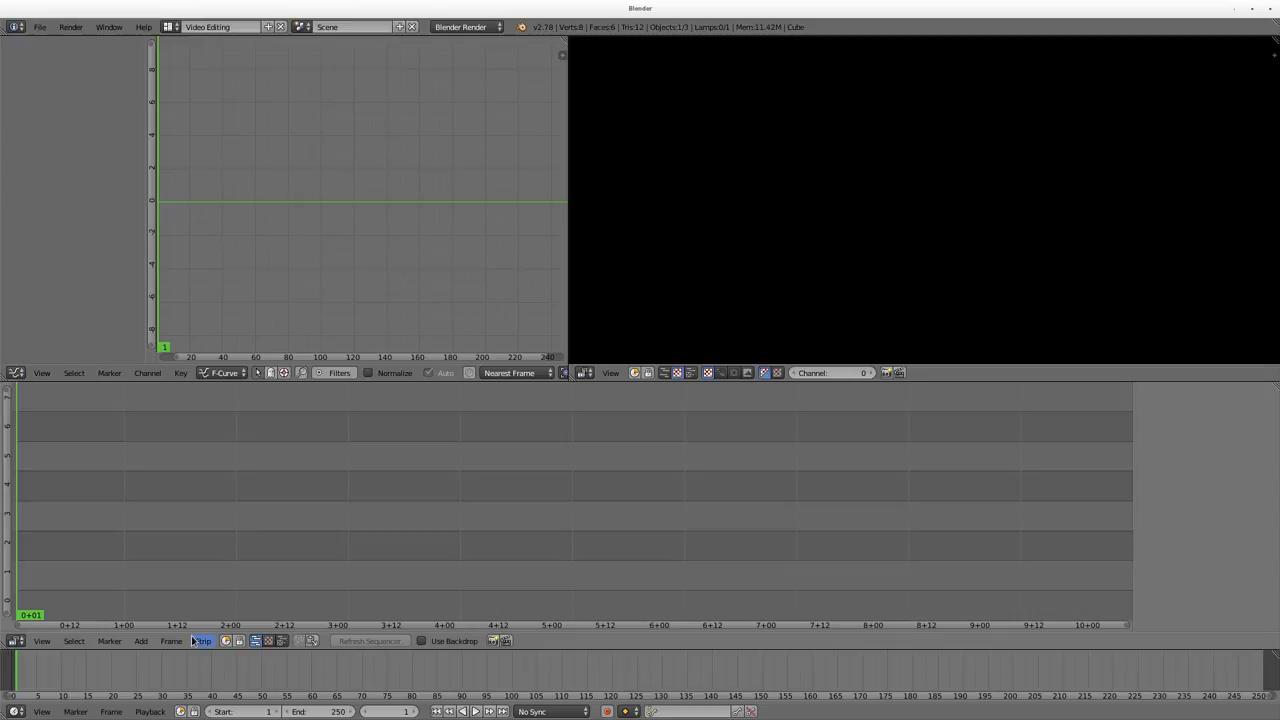
Step: Import MVI_3573.MOV and MVI_3576.MOV into the sequencer as movie strips
{"action": "left_click", "coordinate": [142, 641]}
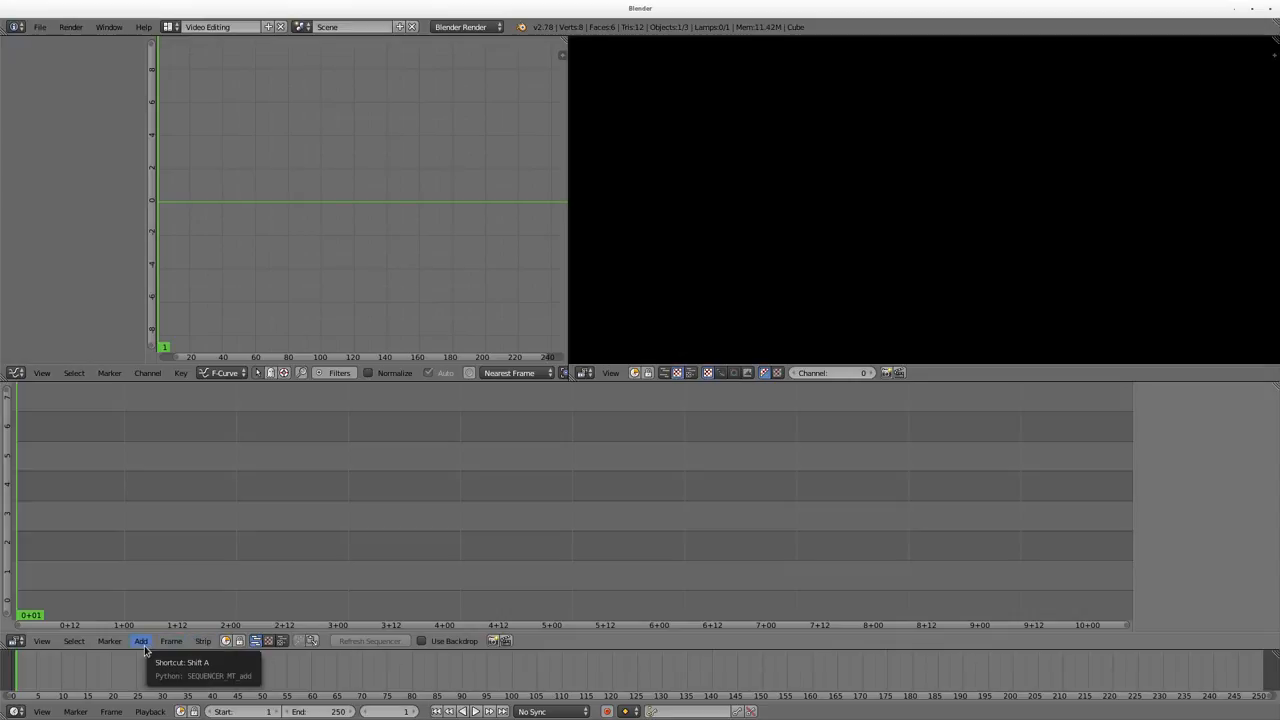
{"action": "left_click", "coordinate": [144, 645]}
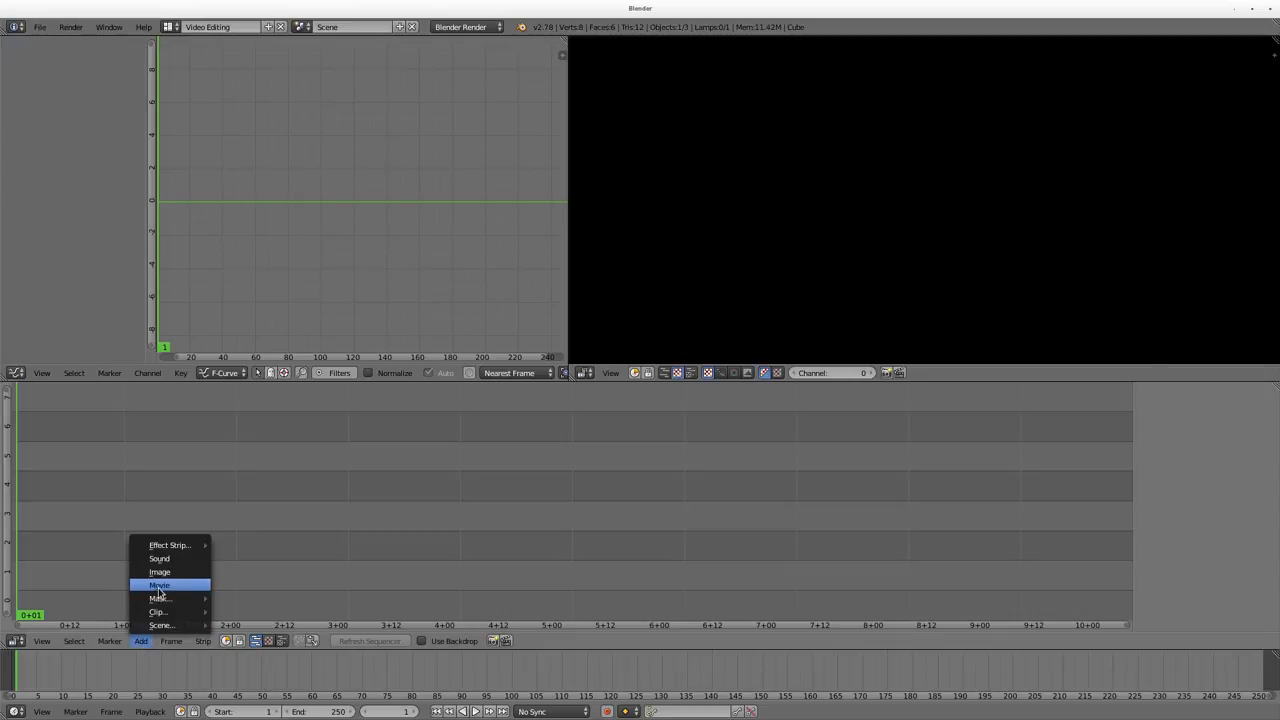
{"action": "left_click", "coordinate": [158, 598]}
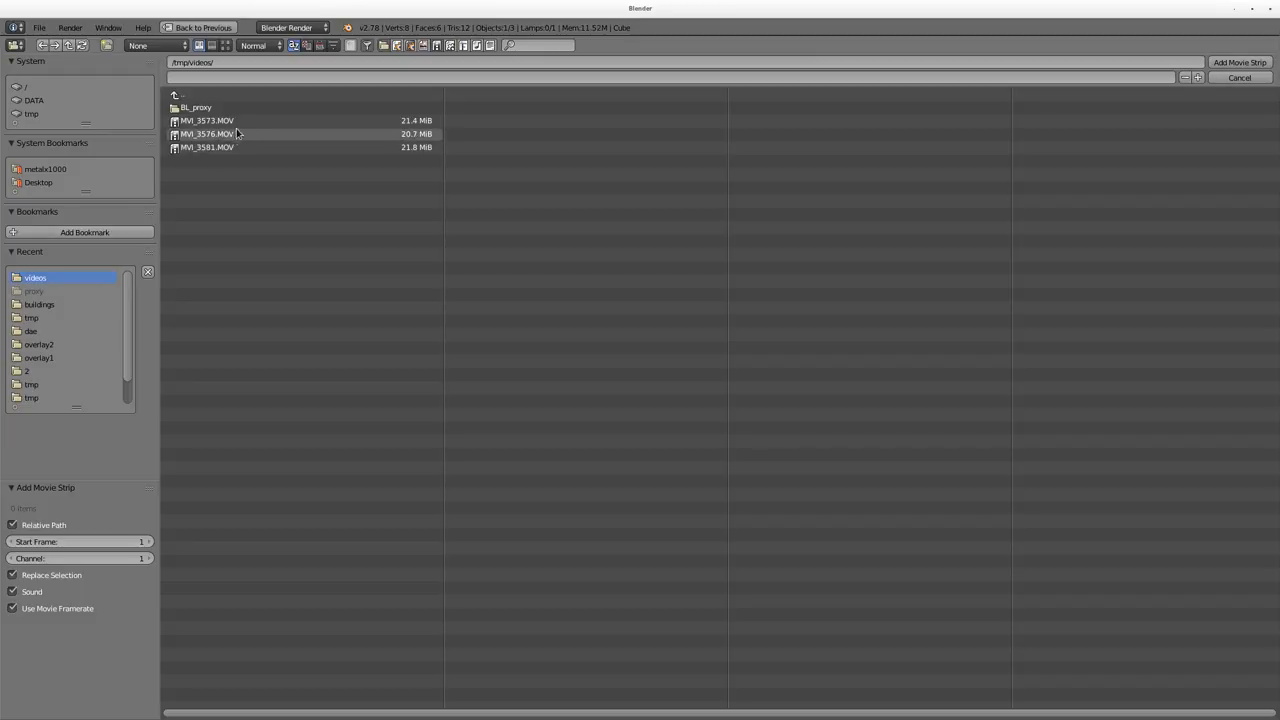
{"action": "left_click", "coordinate": [206, 120]}
{"action": "left_click", "coordinate": [1238, 62]}
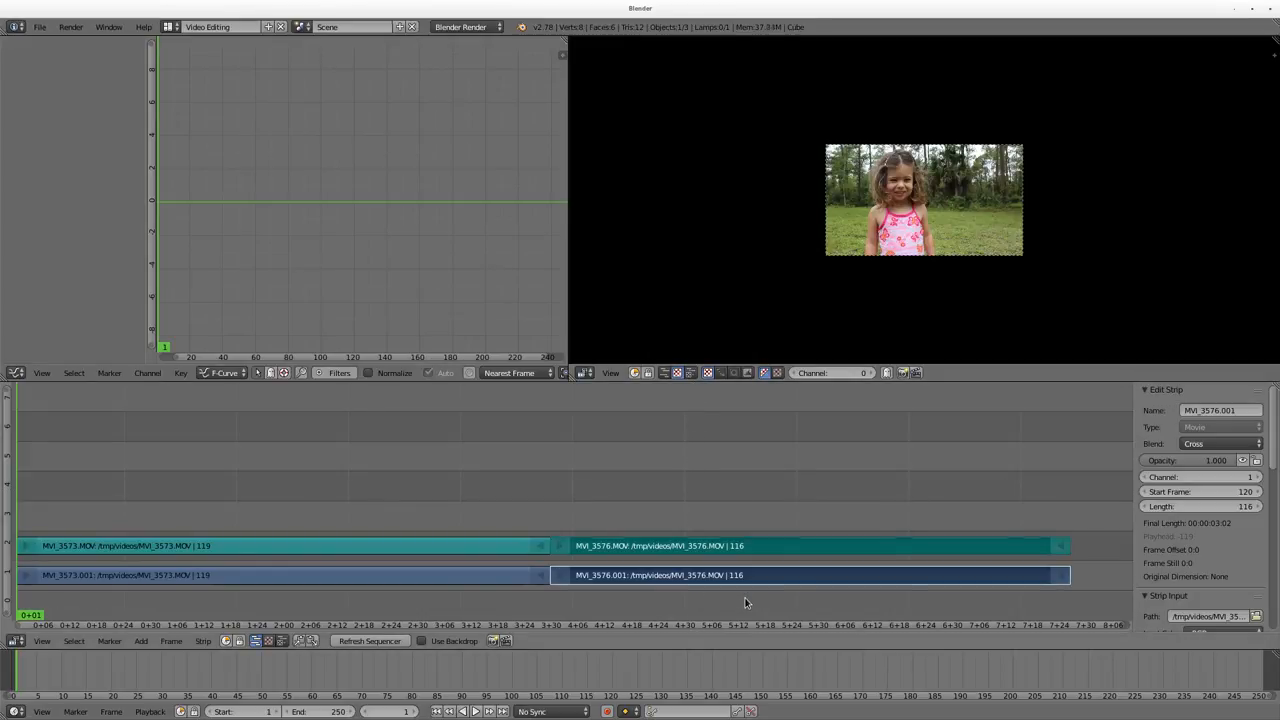
Step: Move the MVI_3576 strips up a channel to frame 107, overlapping the first clip's end
{"action": "key", "text": "b"}
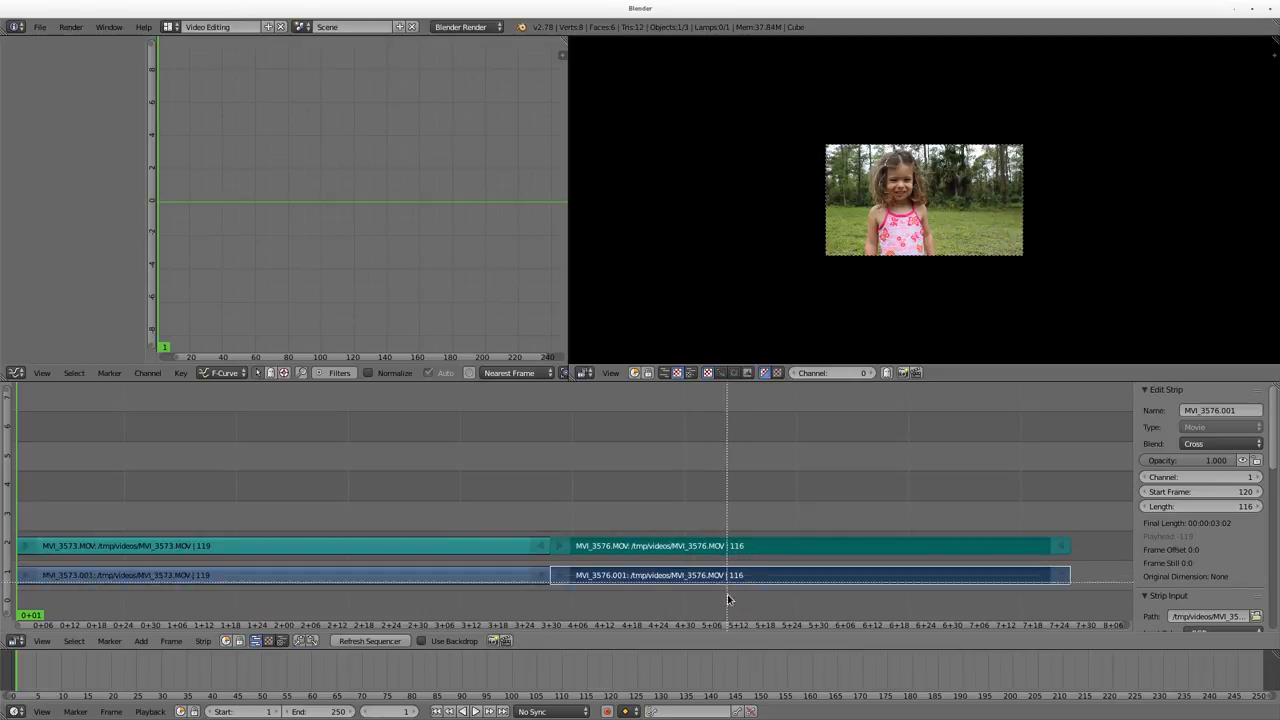
{"action": "left_click_drag", "start_coordinate": [727, 588], "coordinate": [696, 519]}
{"action": "key", "text": "g"}
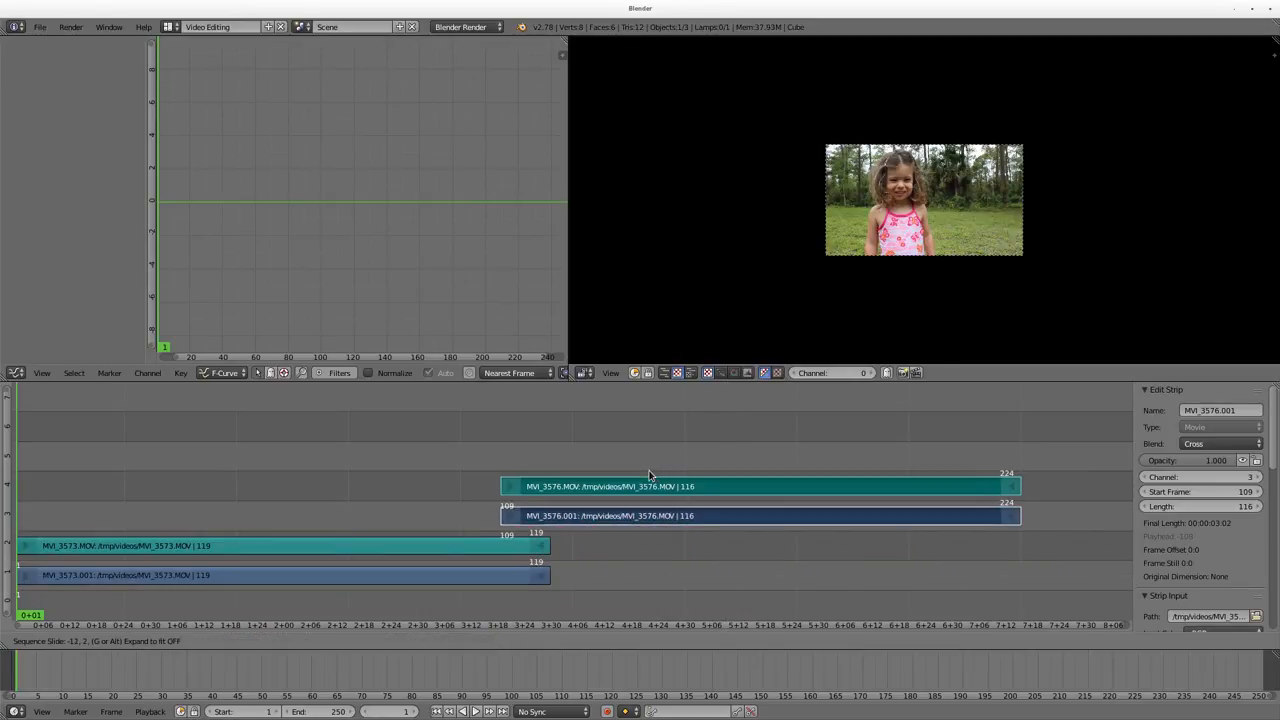
{"action": "left_click", "coordinate": [644, 474]}
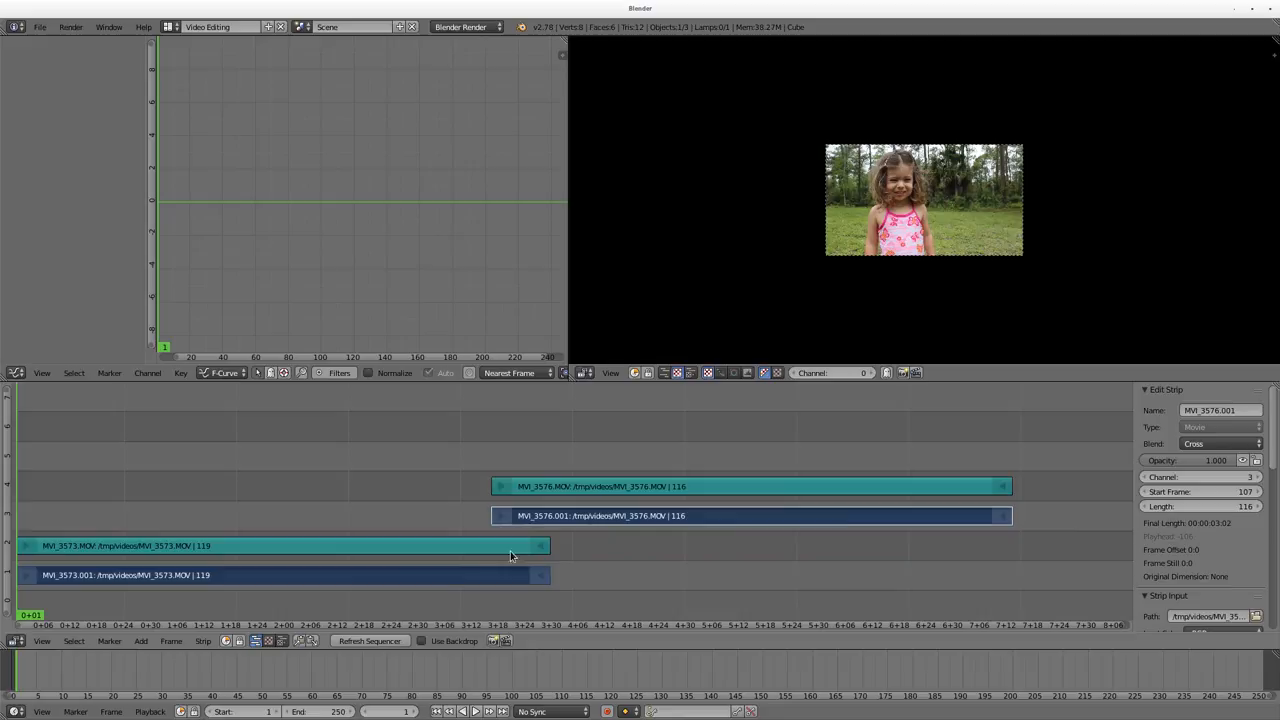
{"action": "left_click", "coordinate": [141, 641]}
{"action": "mouse_move", "coordinate": [168, 545]}
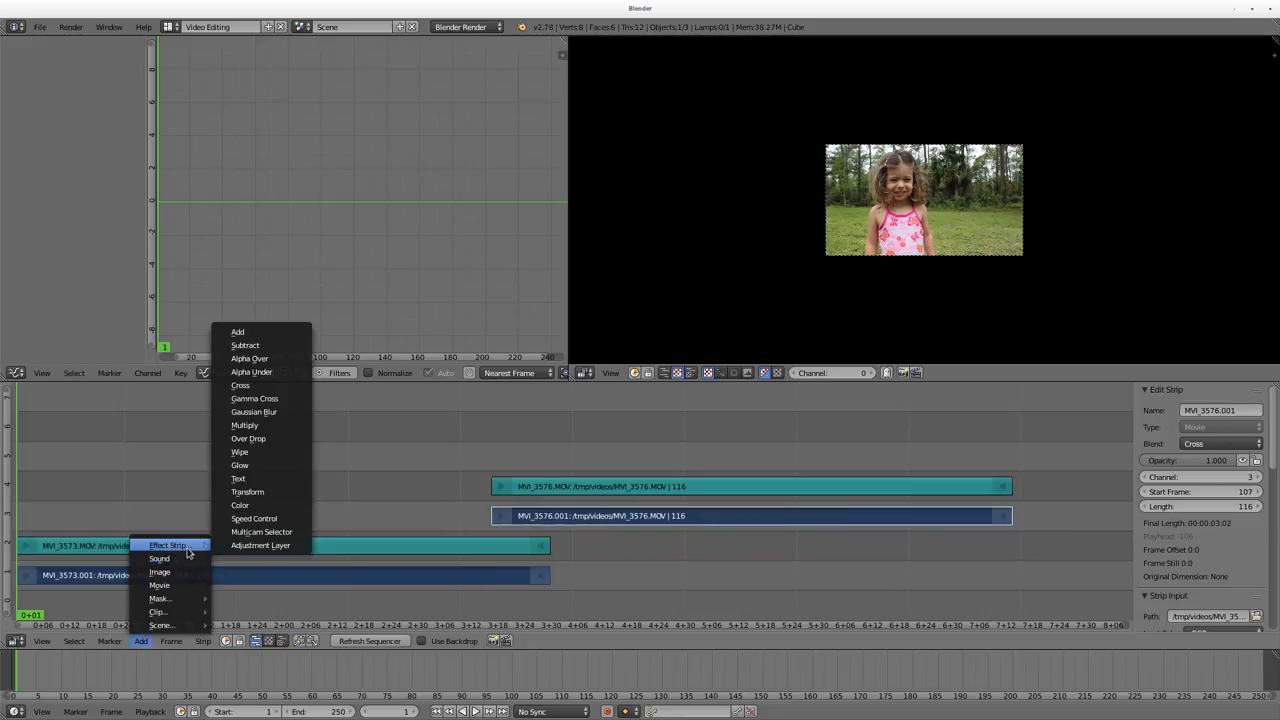
Step: Add a Cross effect between the overlapping clips and scrub through it to check the blend
{"action": "left_click", "coordinate": [240, 385]}
{"action": "left_click", "coordinate": [518, 430]}
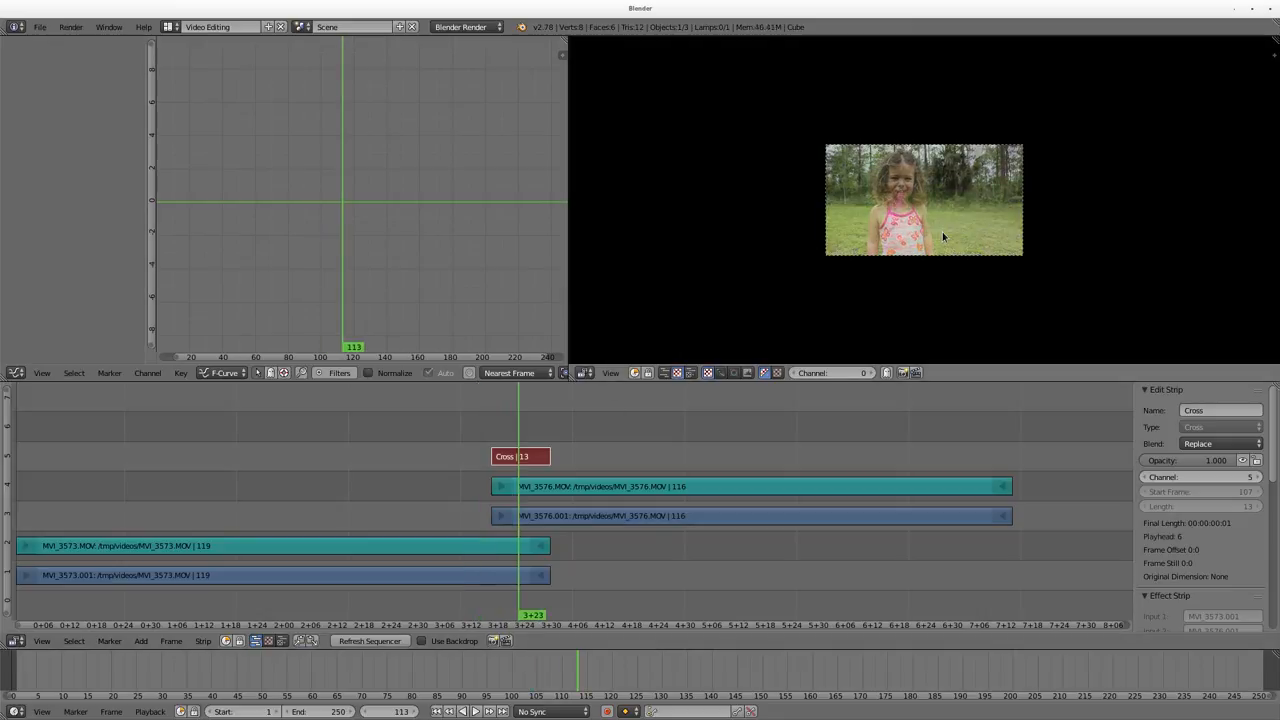
{"action": "key", "text": "Home"}
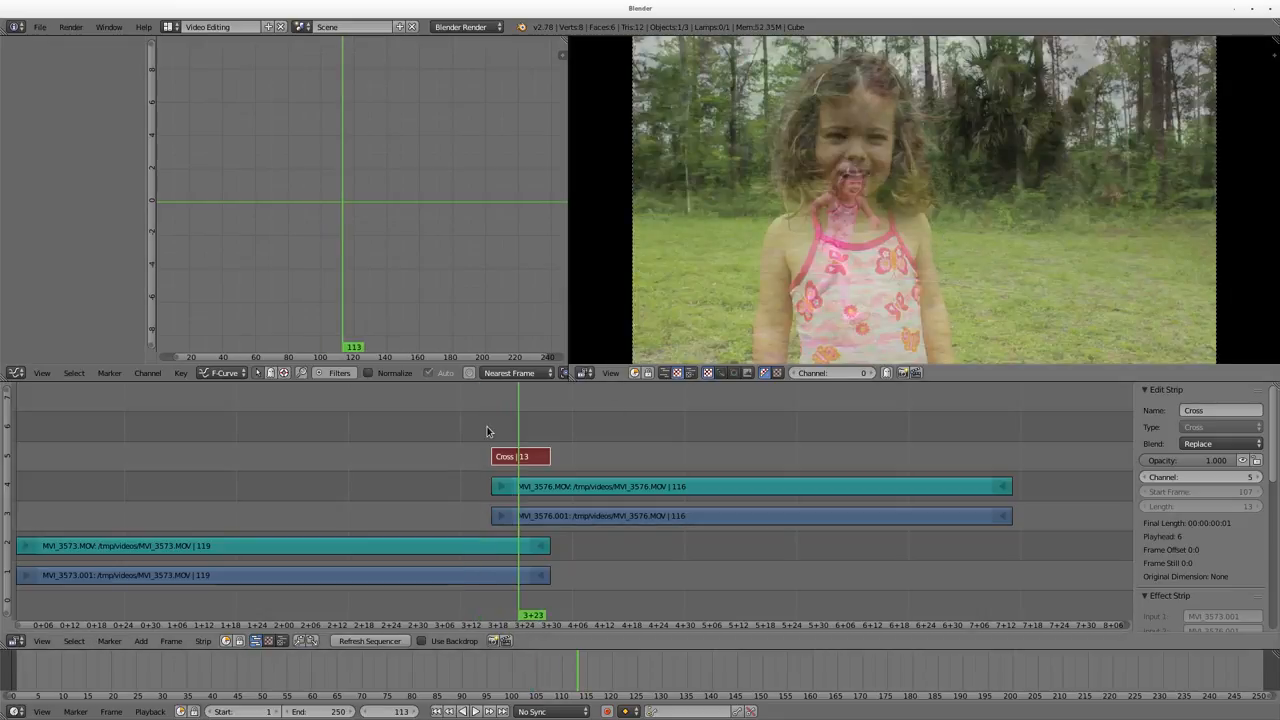
{"action": "left_click_drag", "start_coordinate": [500, 430], "coordinate": [550, 427]}
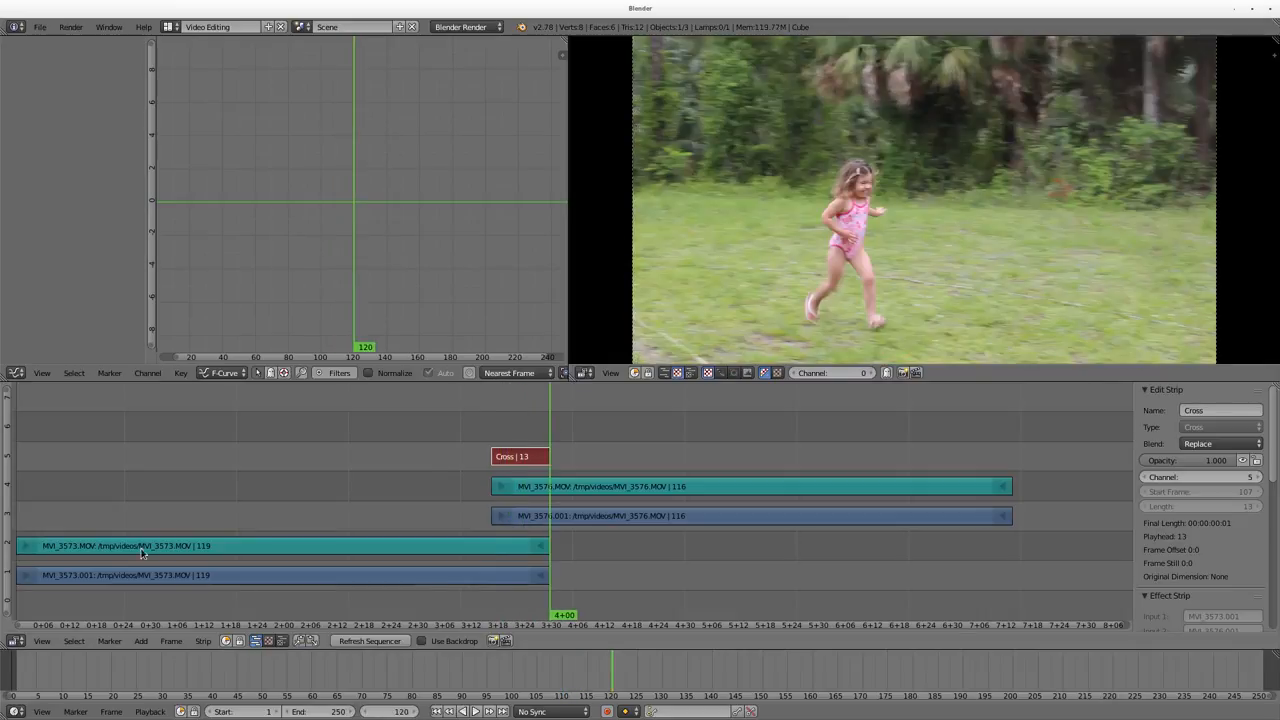
{"action": "key", "text": "shift+Left"}
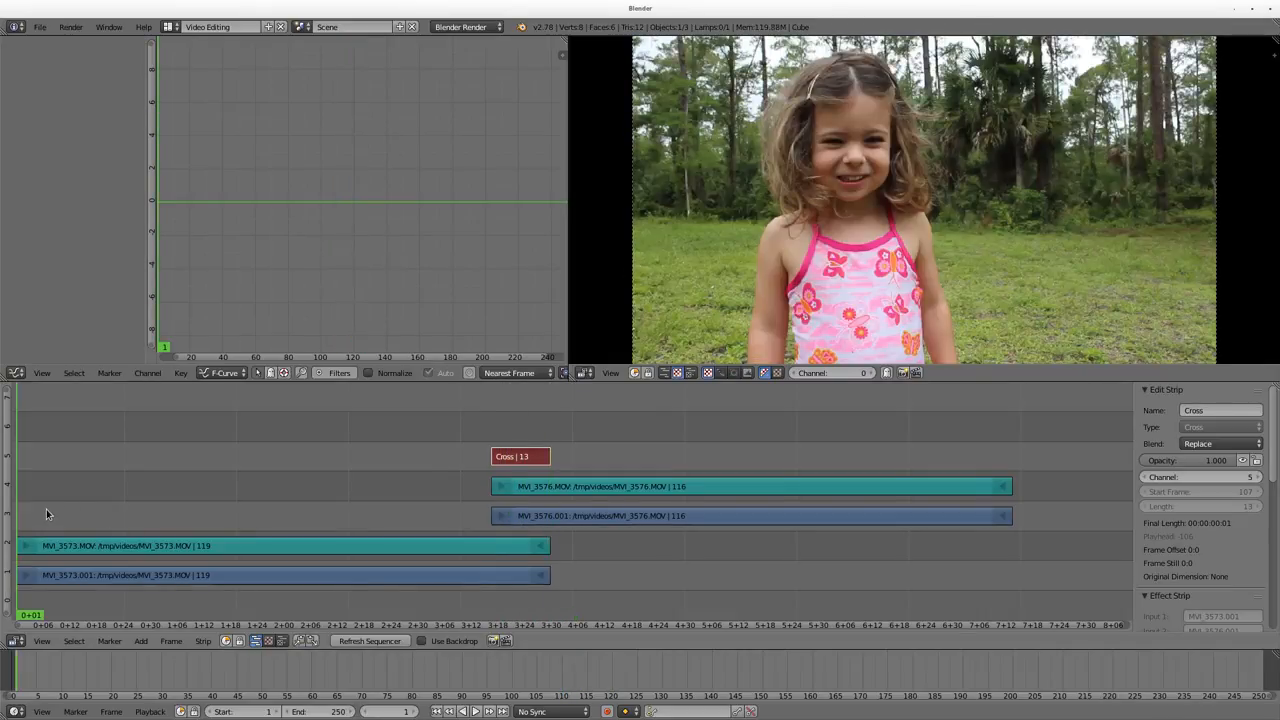
Step: Add a black Color strip at the start with a Cross fade into MVI_3573.001
{"action": "left_click", "coordinate": [142, 641]}
{"action": "mouse_move", "coordinate": [168, 545]}
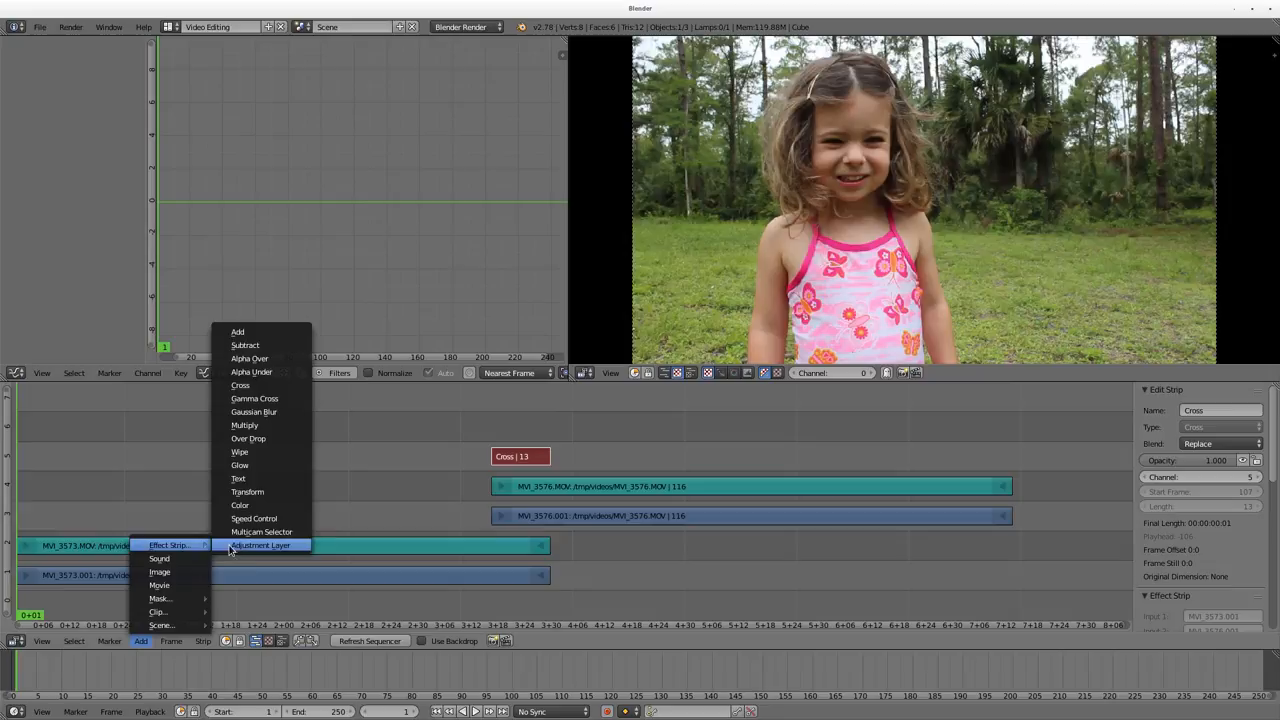
{"action": "left_click", "coordinate": [260, 507]}
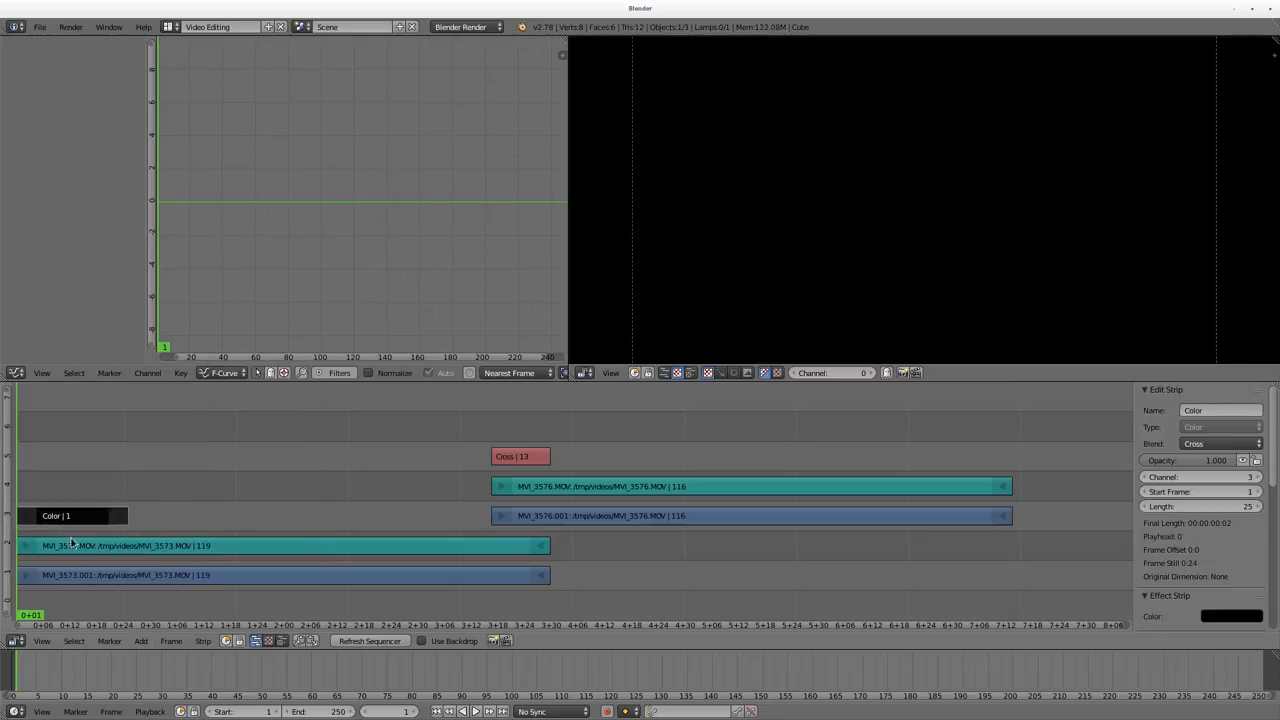
{"action": "right_click", "coordinate": [92, 578]}
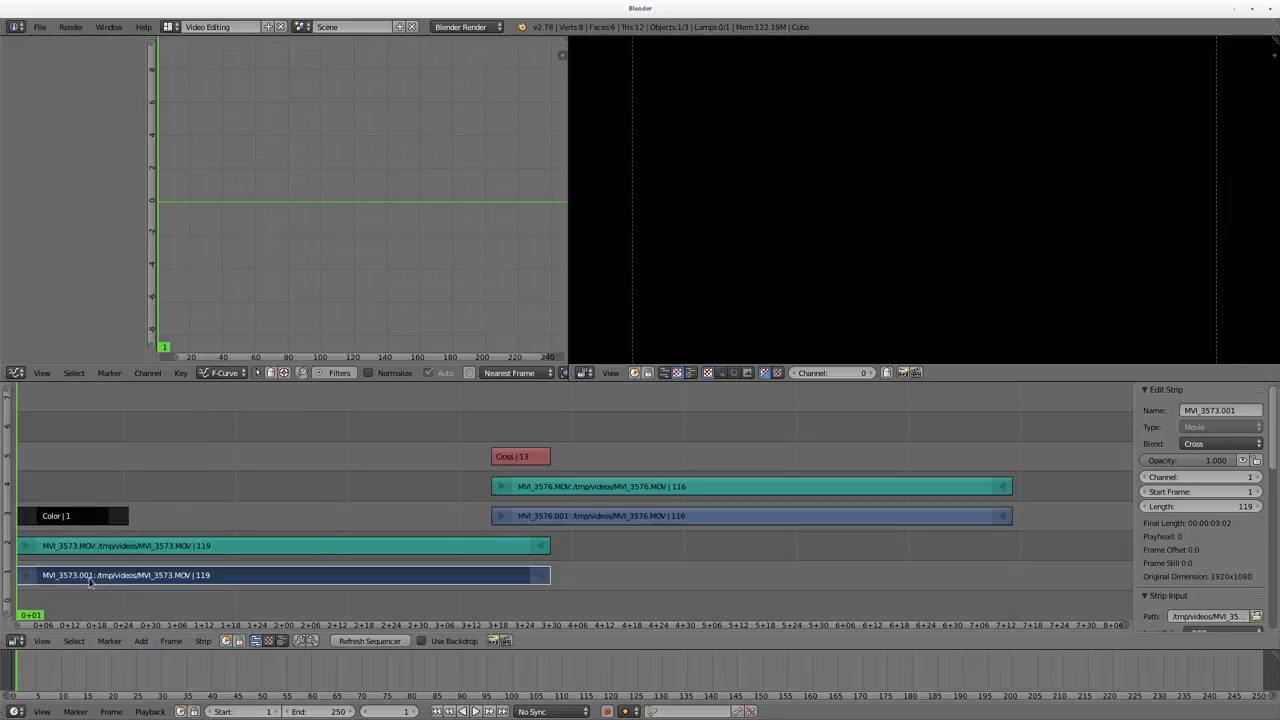
{"action": "left_click", "coordinate": [142, 641]}
{"action": "mouse_move", "coordinate": [168, 545]}
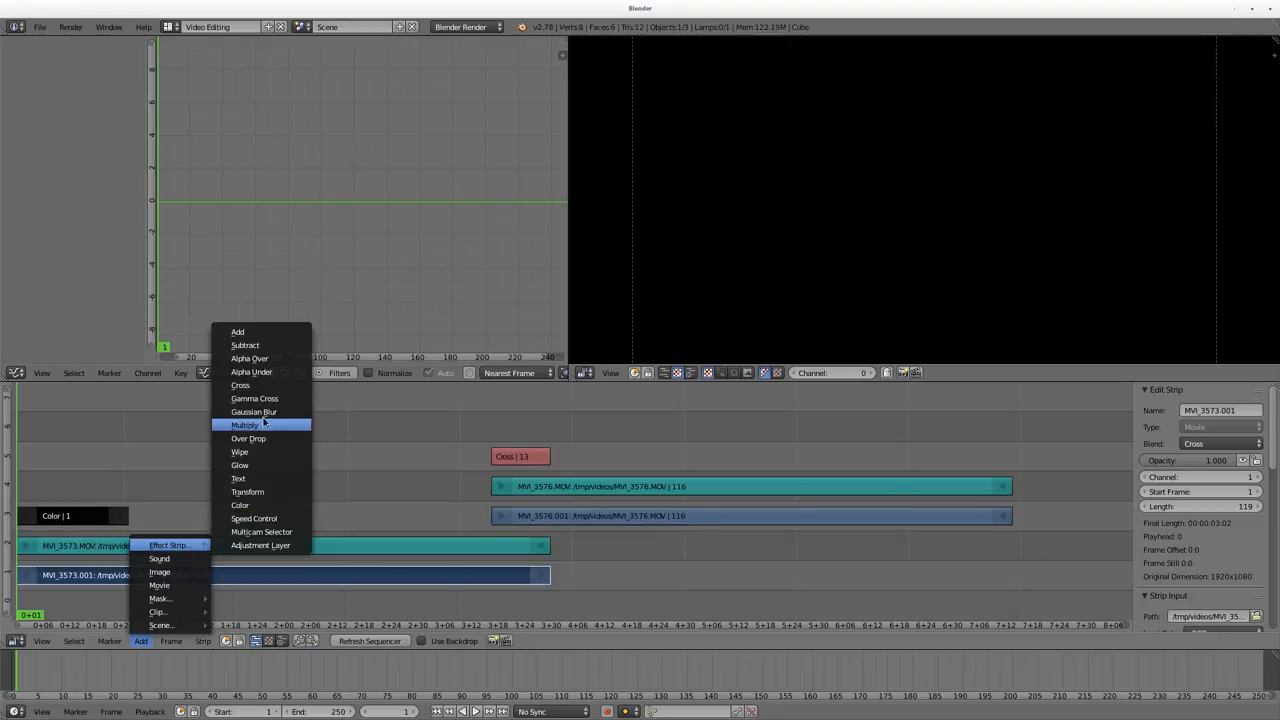
{"action": "left_click", "coordinate": [262, 387]}
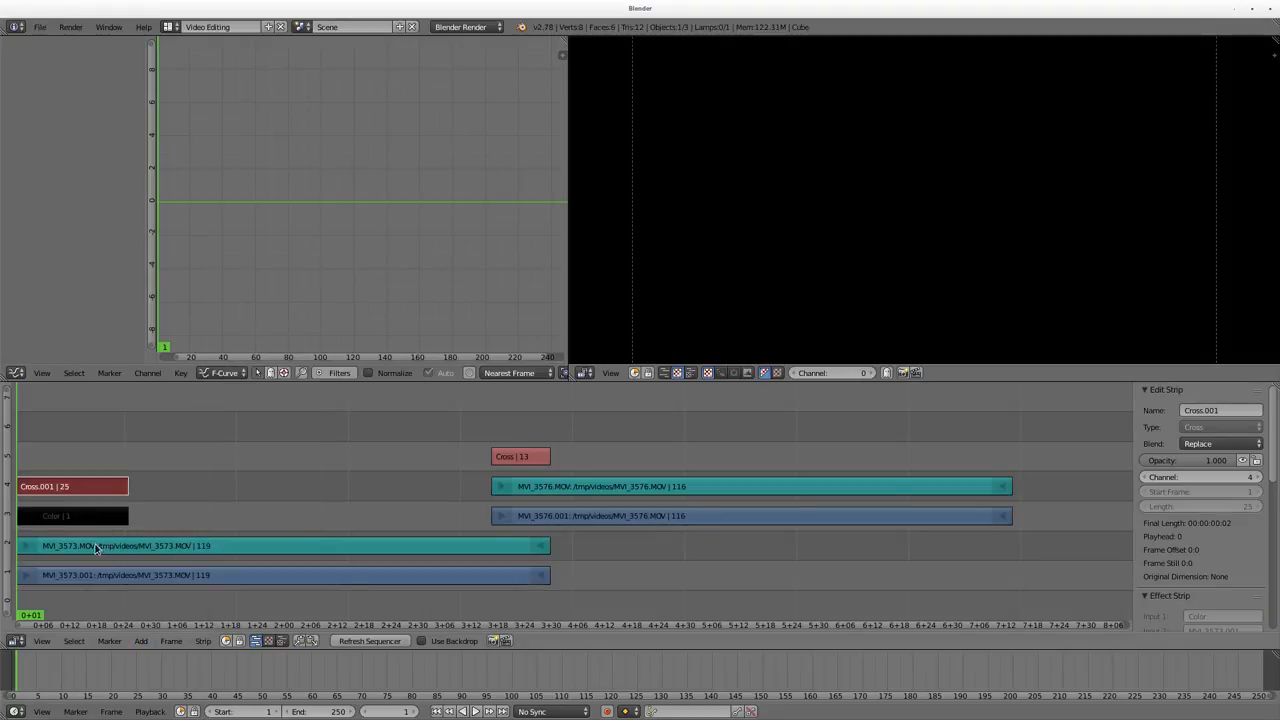
Step: Duplicate the Color strip to frame 200 and add a Cross fade from MVI_3576.001 out to black
{"action": "right_click", "coordinate": [81, 516]}
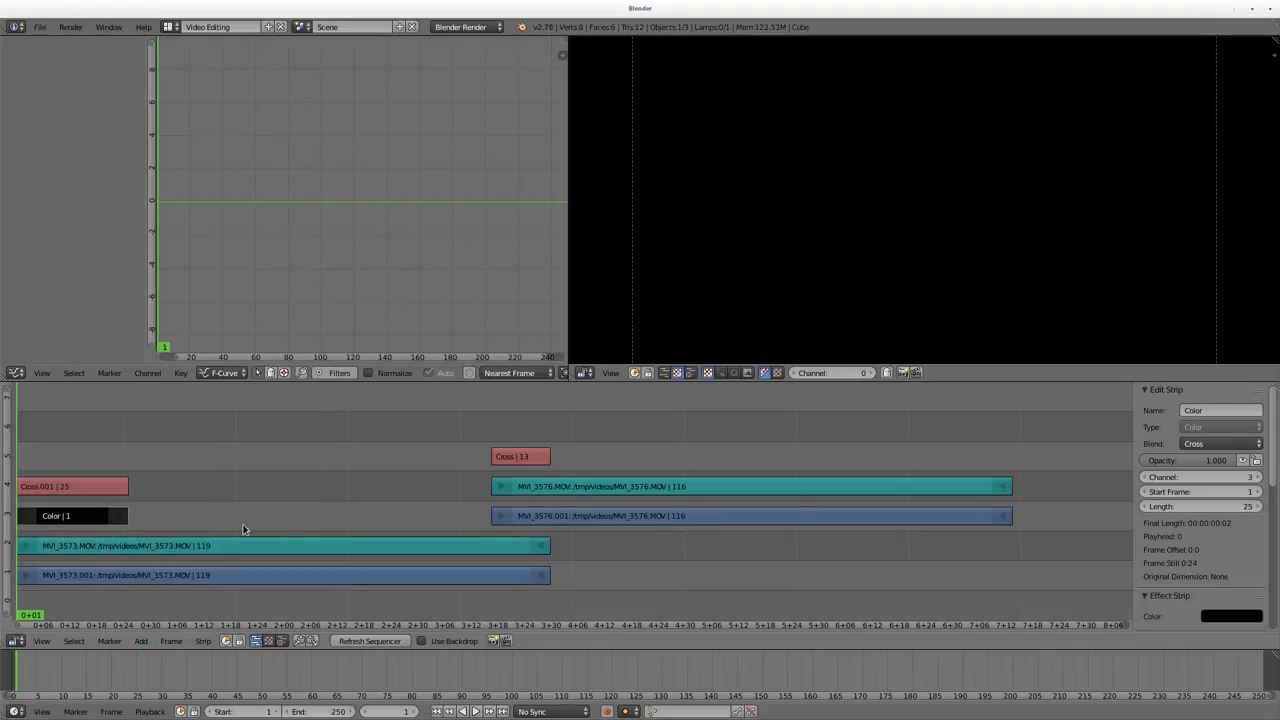
{"action": "key", "text": "shift+d"}
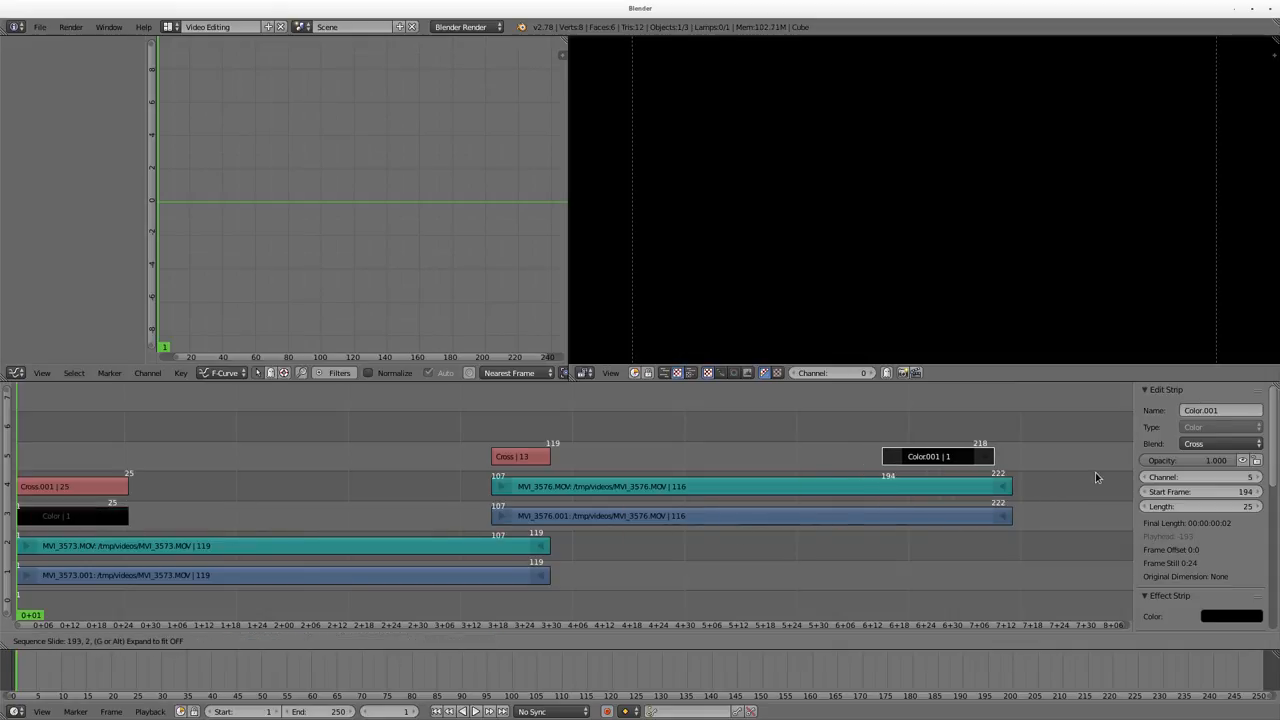
{"action": "left_click", "coordinate": [1122, 473]}
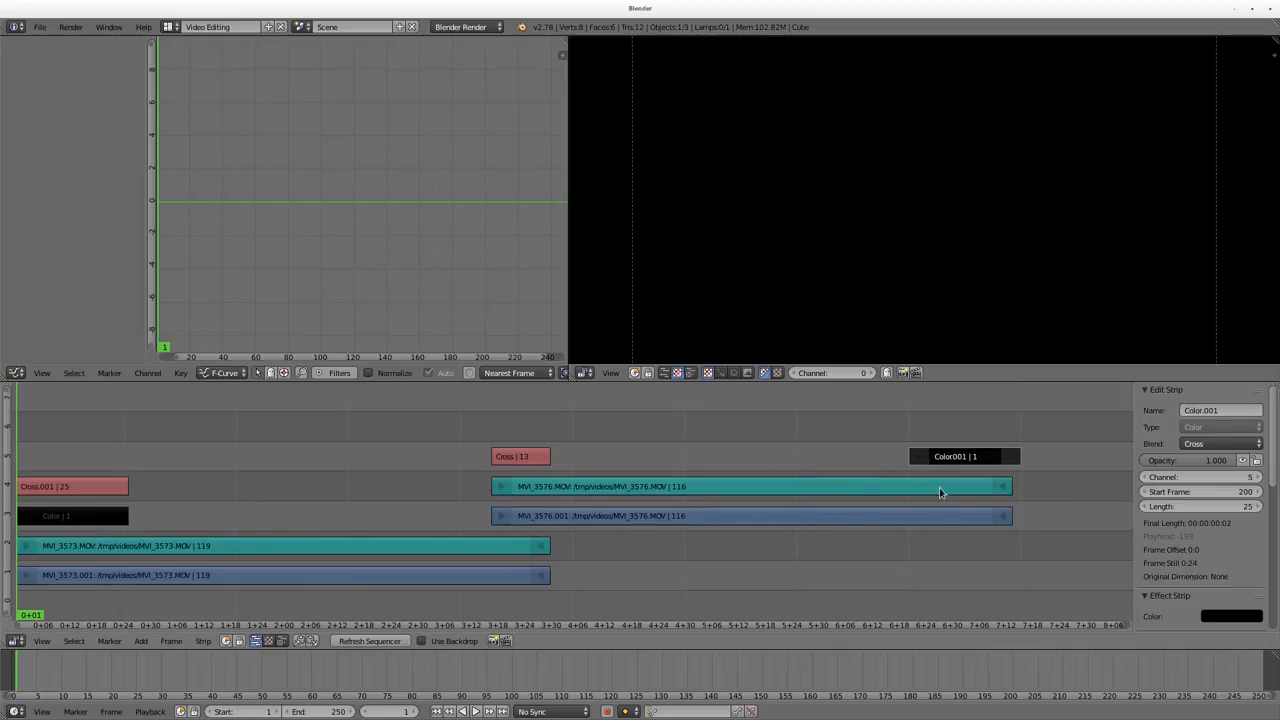
{"action": "right_click", "coordinate": [935, 516]}
{"action": "right_click", "coordinate": [960, 457]}
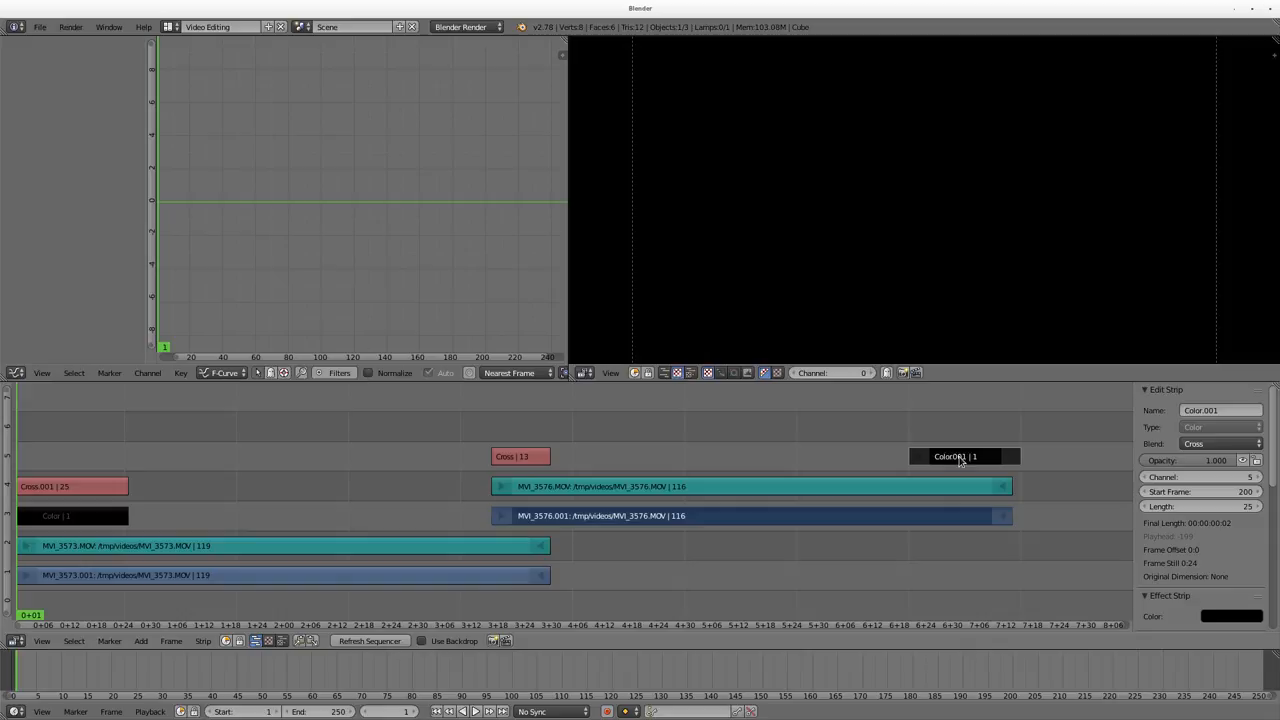
{"action": "left_click", "coordinate": [141, 641]}
{"action": "mouse_move", "coordinate": [169, 545]}
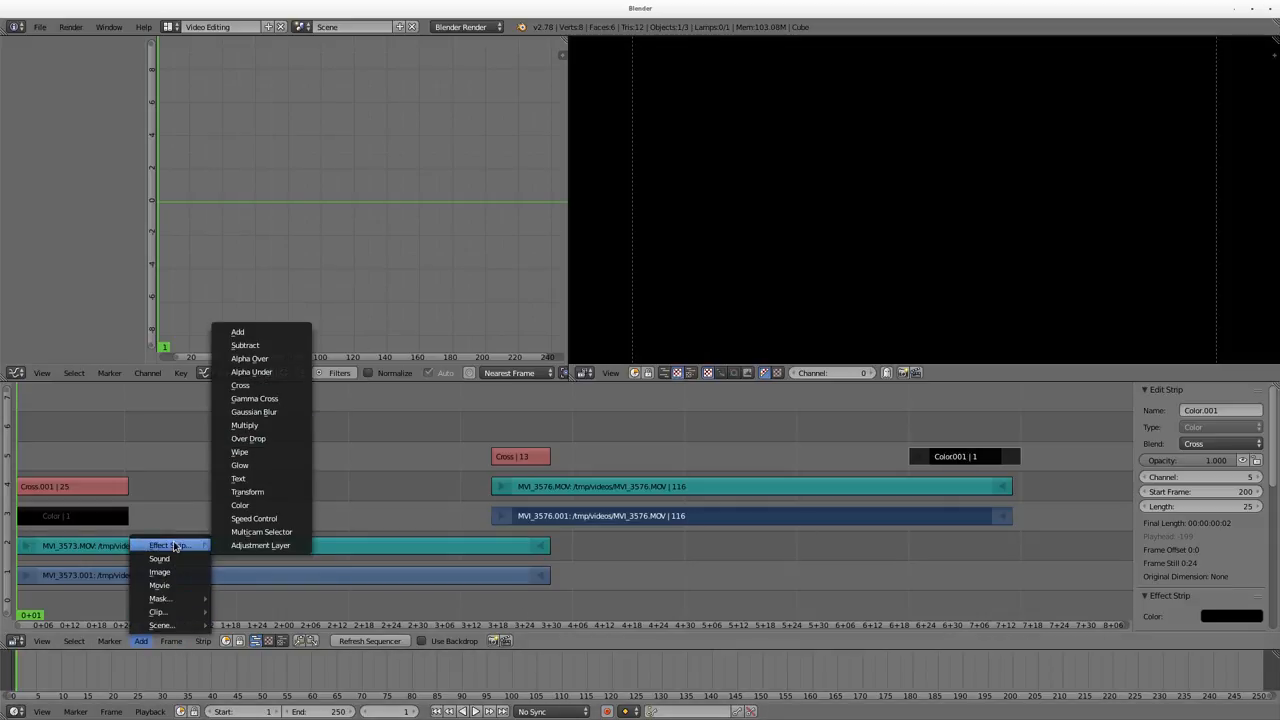
{"action": "left_click", "coordinate": [258, 386]}
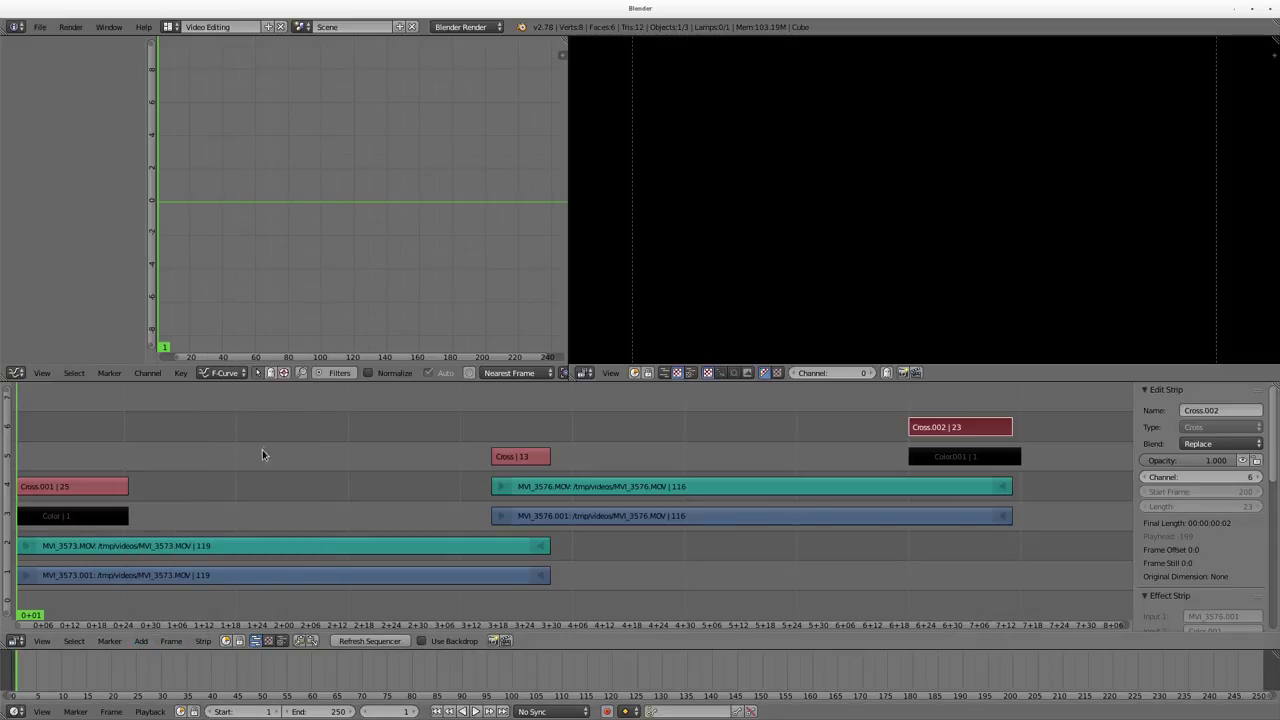
{"action": "left_click", "coordinate": [1021, 489]}
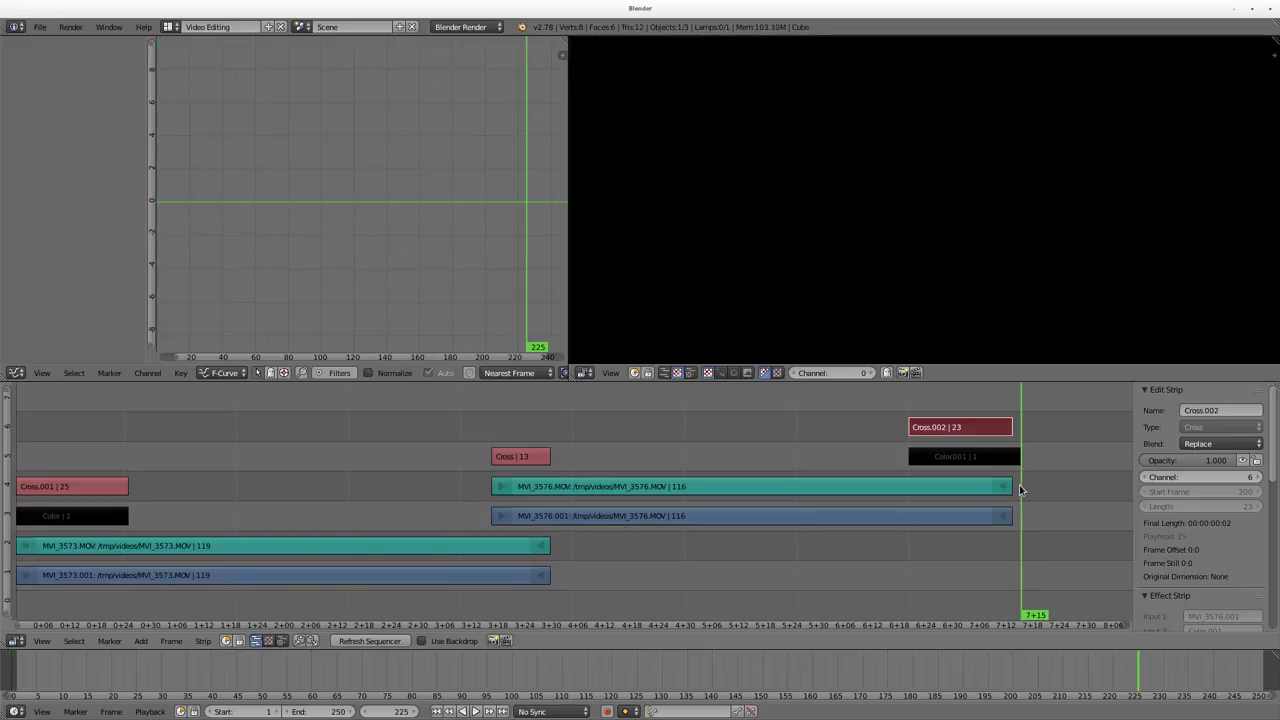
{"action": "double_click", "coordinate": [320, 711]}
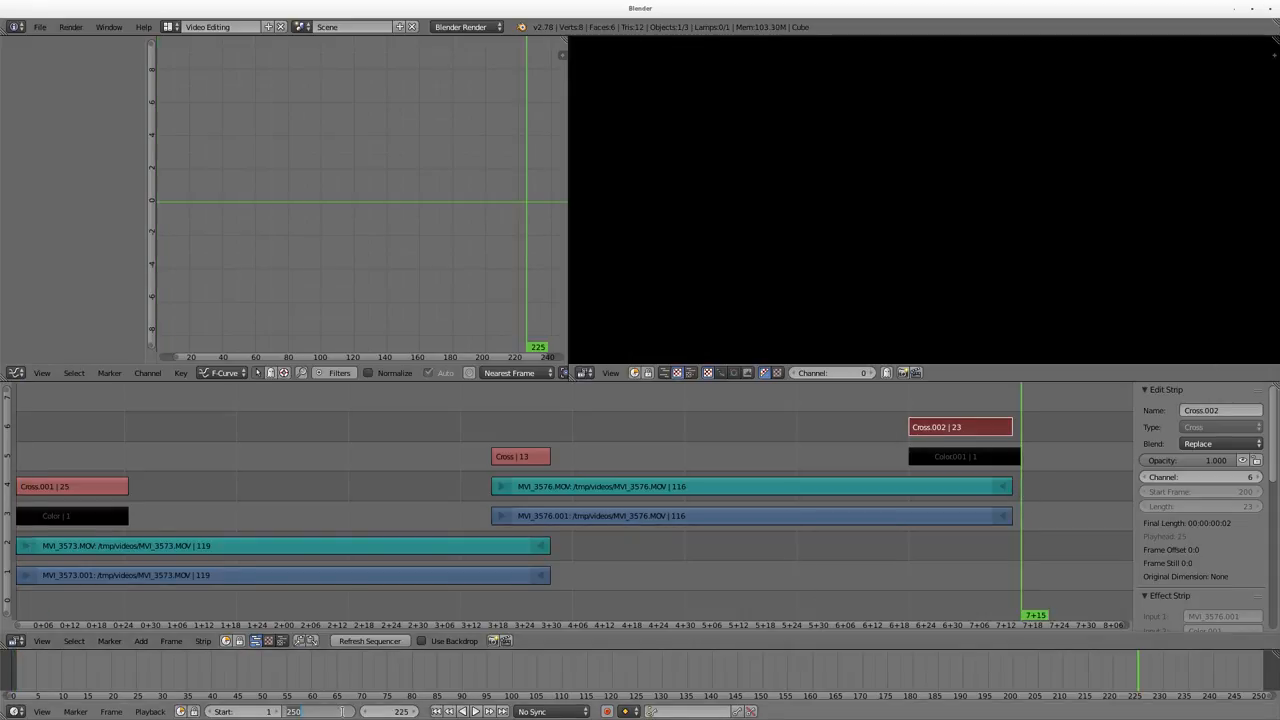
{"action": "type", "text": "225"}
Step: Set the scene end frame to 225 and play the whole edit through from frame 1
{"action": "key", "text": "Return"}
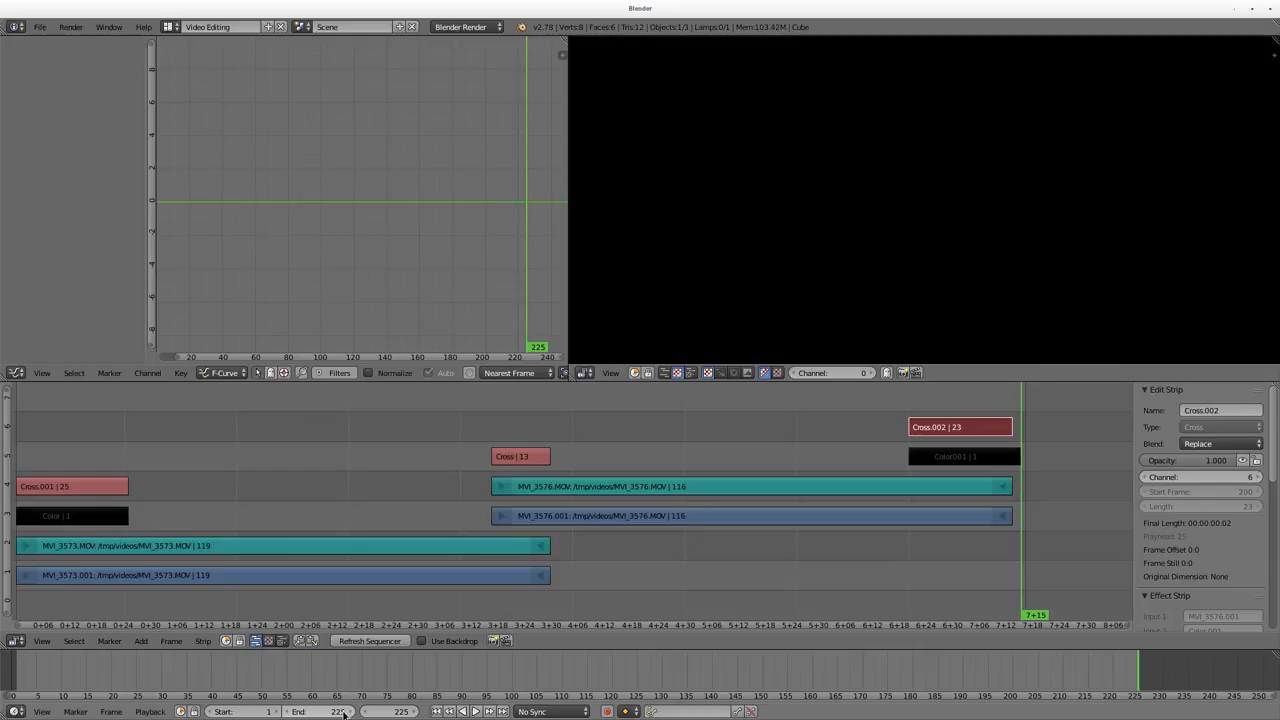
{"action": "scroll", "coordinate": [400, 511], "scroll_direction": "down", "scroll_amount": 2}
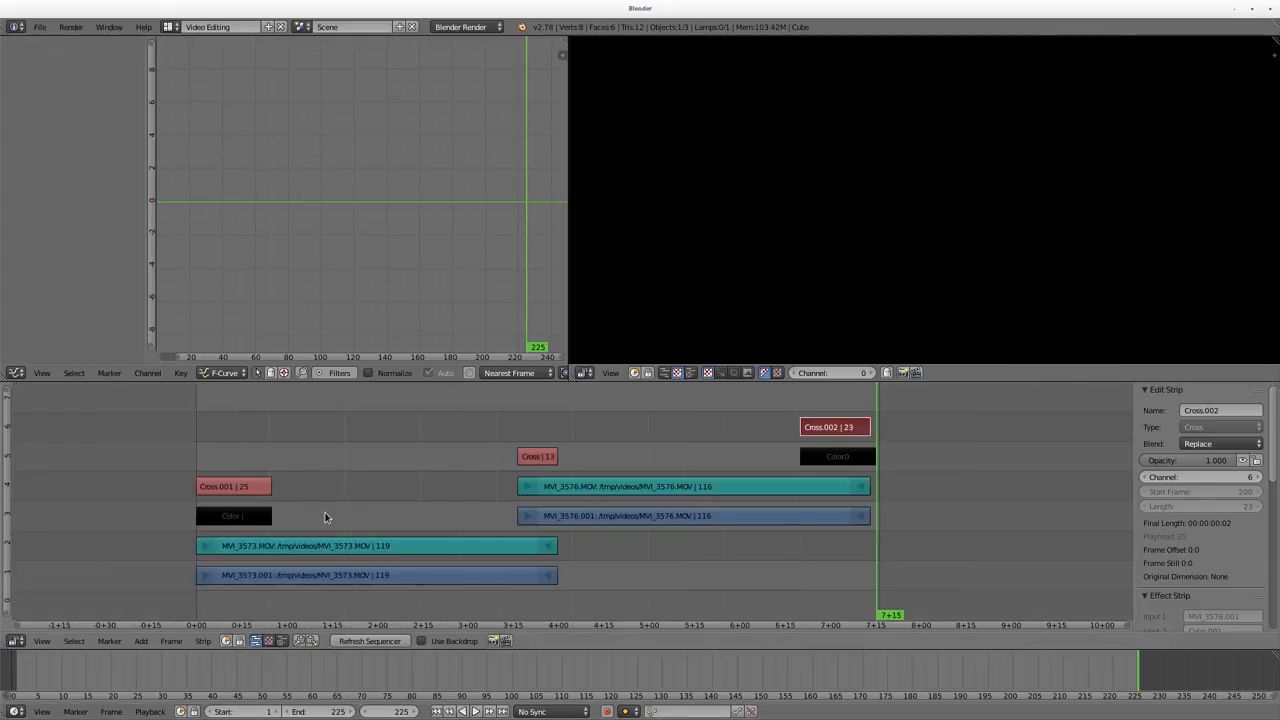
{"action": "scroll", "coordinate": [400, 511], "scroll_direction": "down", "scroll_amount": 2}
{"action": "key", "text": "shift+Left"}
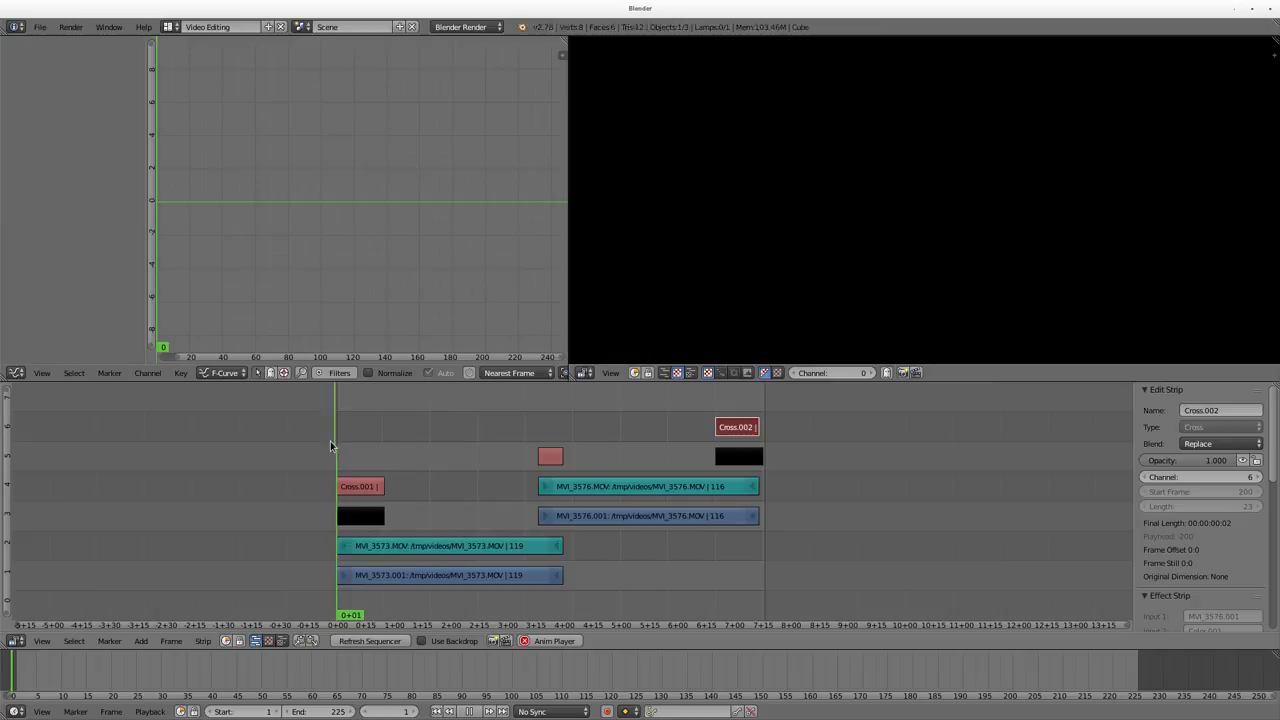
{"action": "key", "text": "alt+a"}
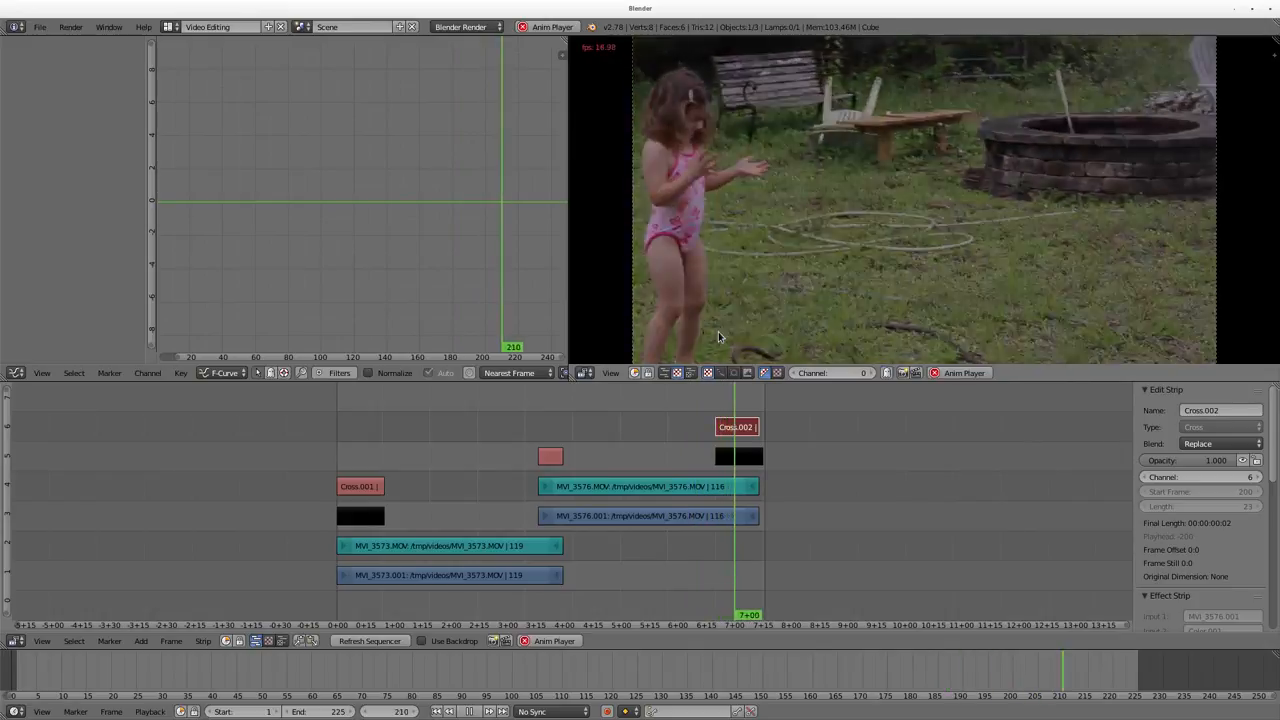
{"action": "key", "text": "space"}
{"action": "key", "text": "Escape"}
{"action": "key", "text": "Escape"}
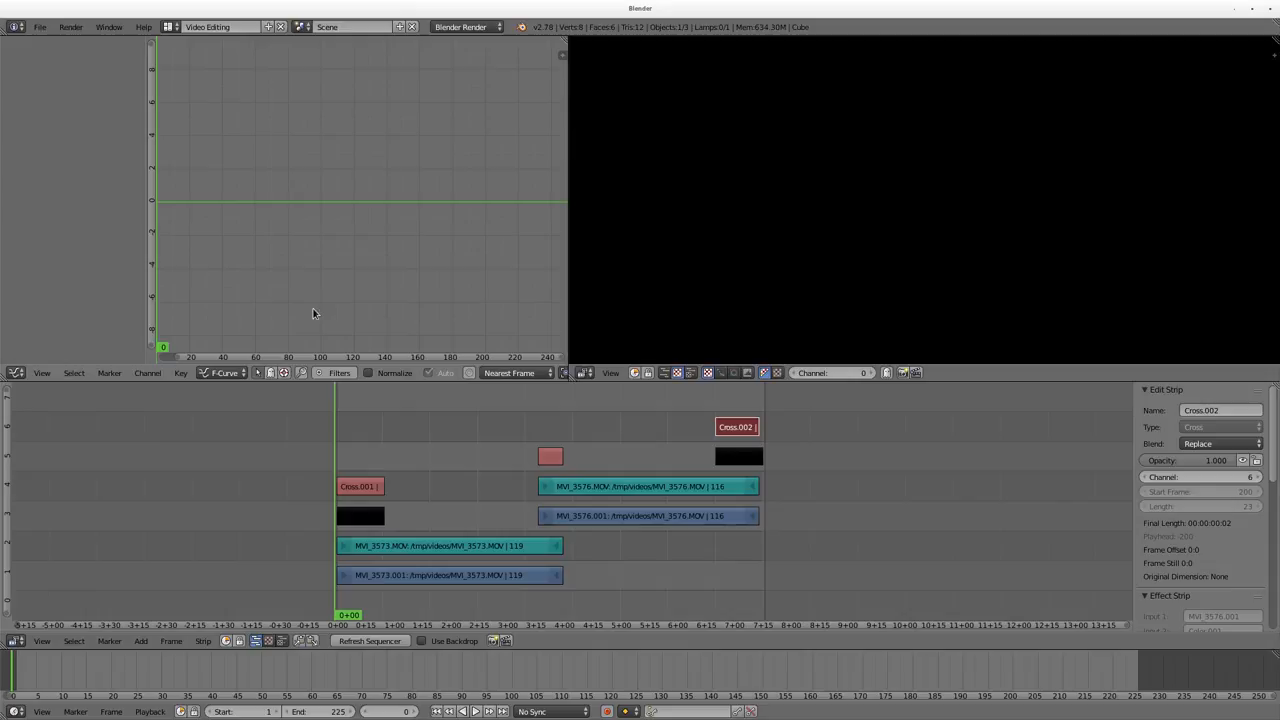
Step: Replace the Graph Editor with render Properties, widen the preview, and set resolution to 100%
{"action": "left_click", "coordinate": [15, 372]}
{"action": "key", "text": "Escape"}
{"action": "left_click", "coordinate": [15, 373]}
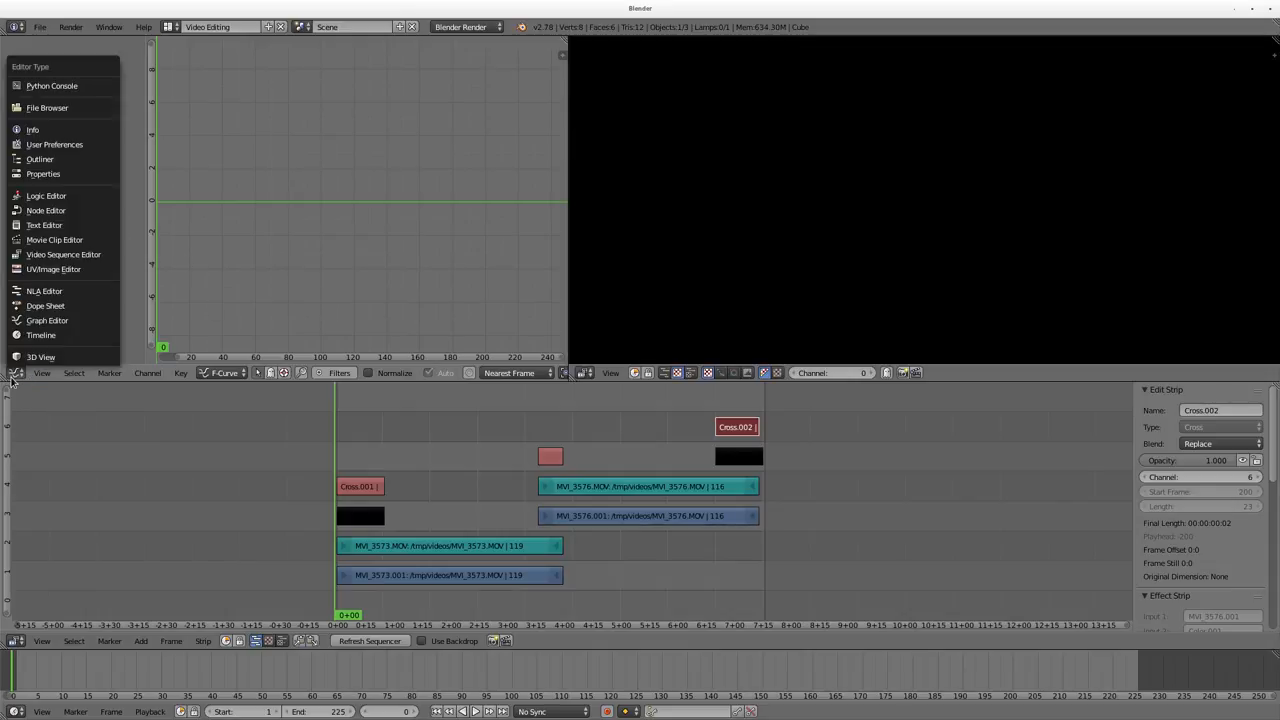
{"action": "left_click", "coordinate": [55, 178]}
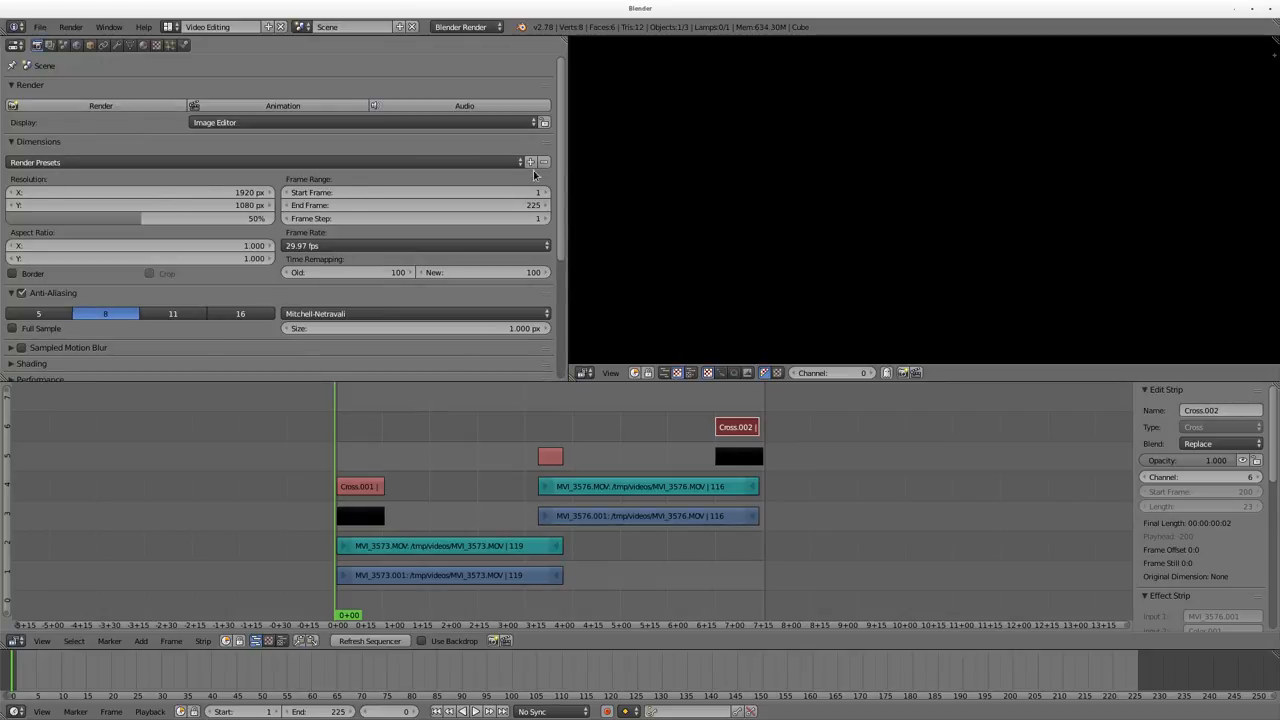
{"action": "left_click_drag", "start_coordinate": [563, 190], "coordinate": [342, 193]}
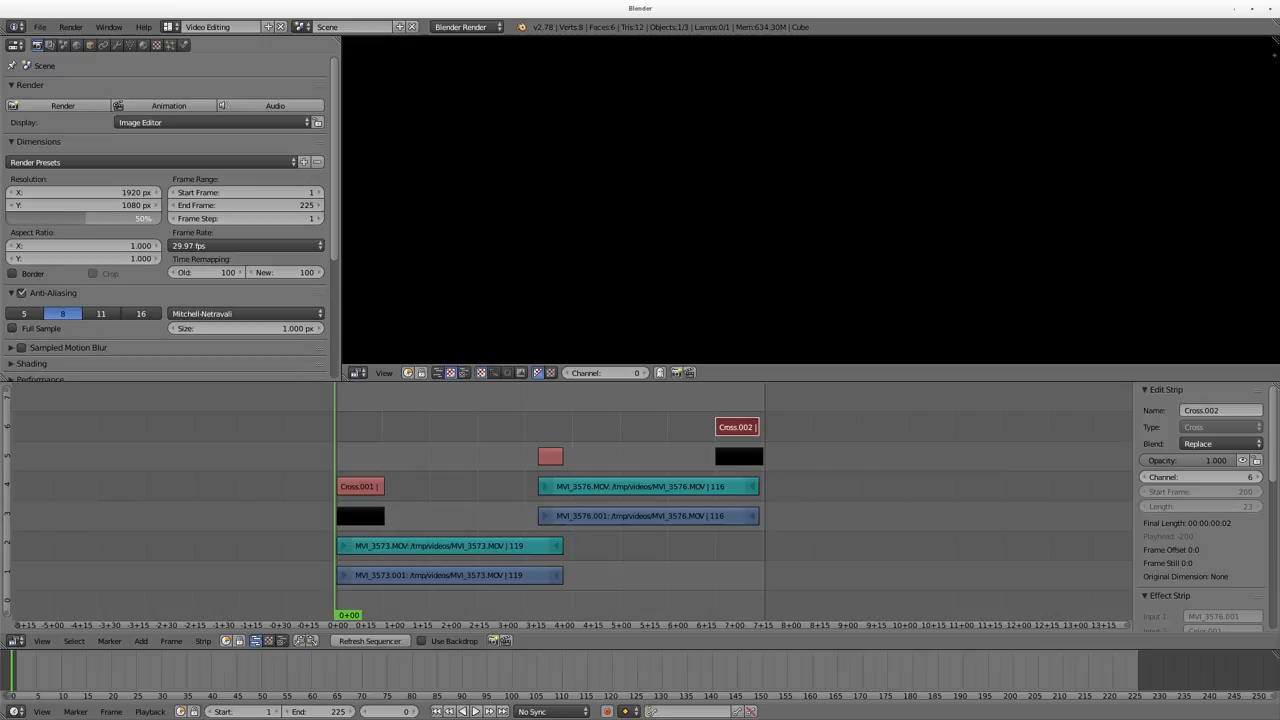
{"action": "left_click_drag", "start_coordinate": [120, 218], "coordinate": [160, 218]}
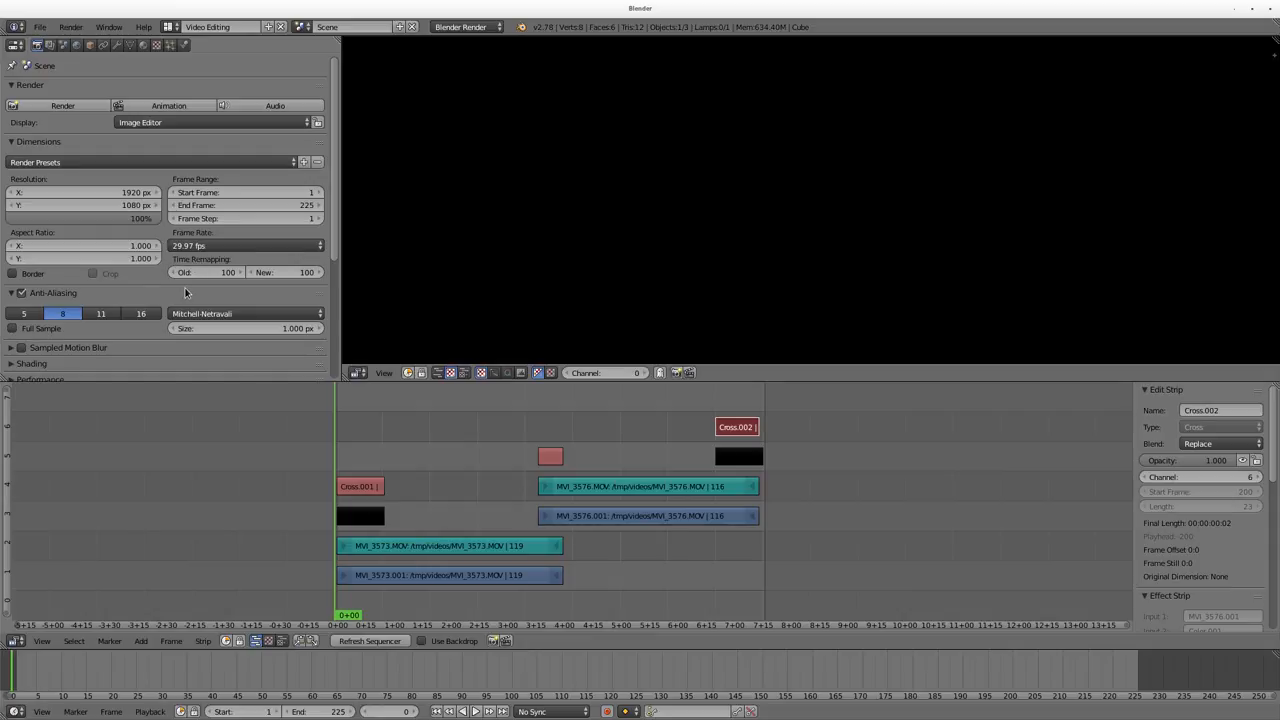
{"action": "scroll", "coordinate": [167, 289], "scroll_direction": "down", "scroll_amount": 3}
{"action": "scroll", "coordinate": [167, 289], "scroll_direction": "down", "scroll_amount": 3}
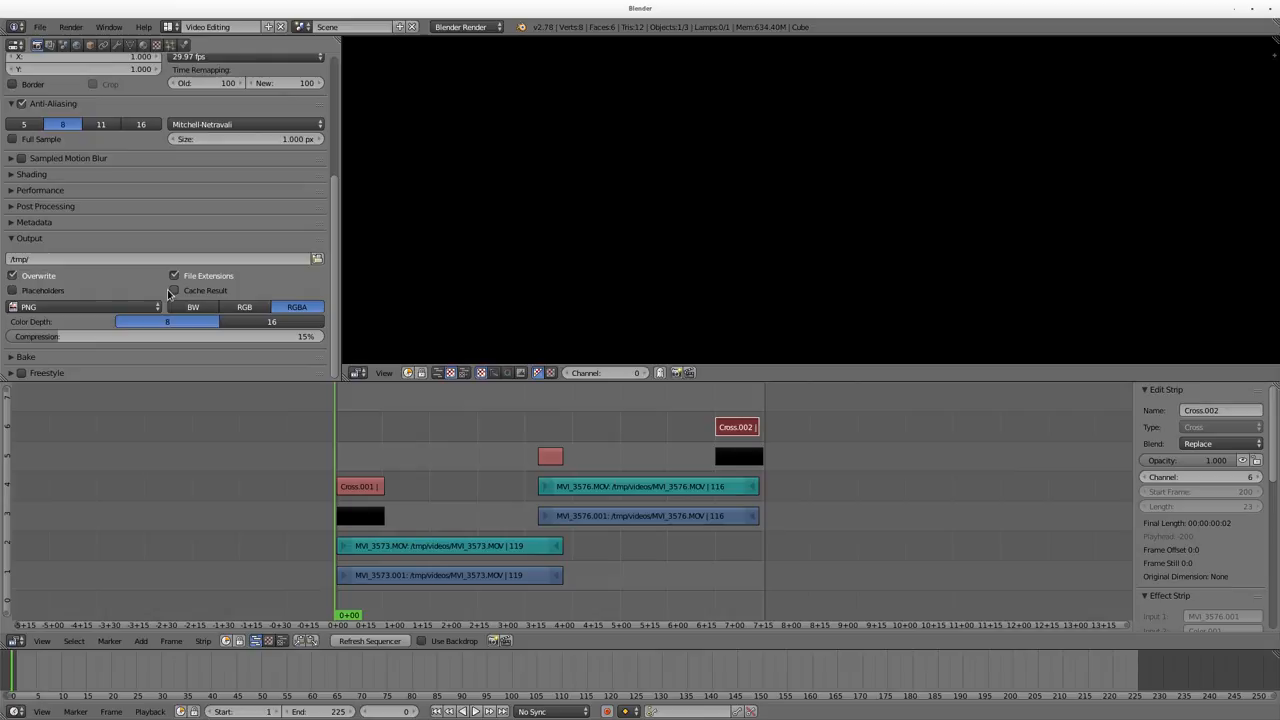
Step: Set the output file format and encoding container to Xvid, keeping the bitrate at 6000
{"action": "left_click", "coordinate": [82, 307]}
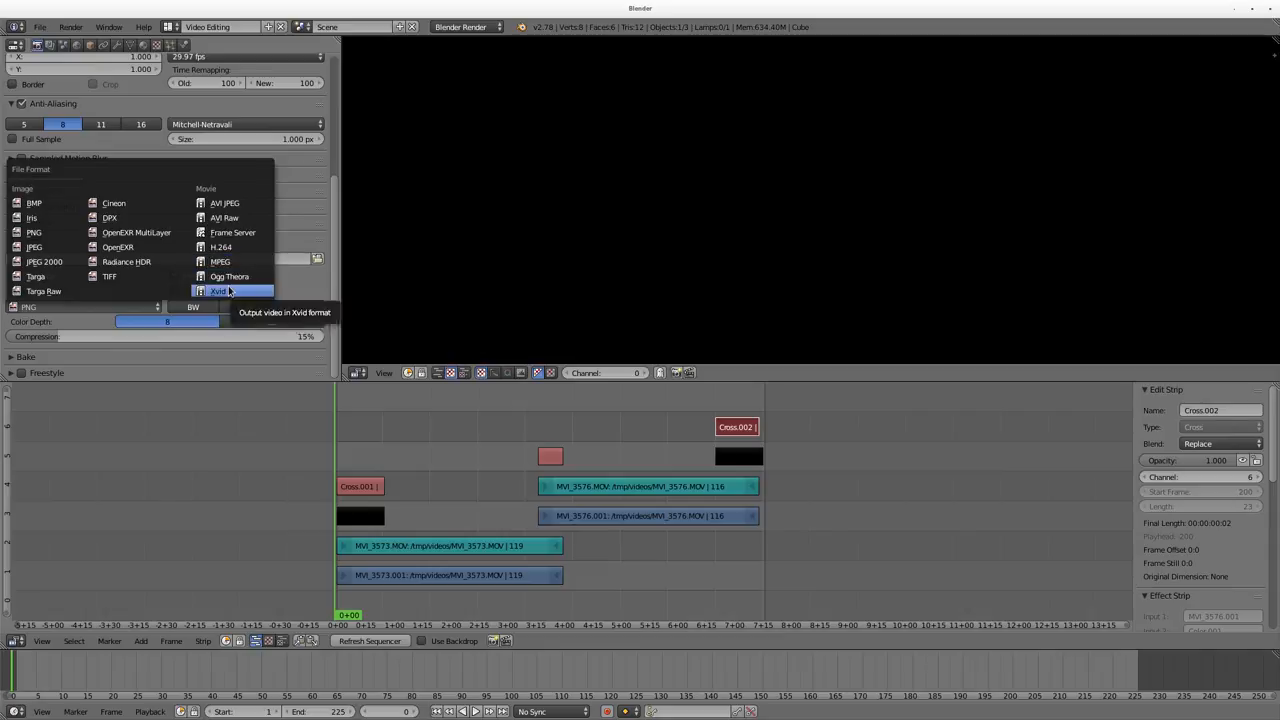
{"action": "left_click", "coordinate": [228, 291]}
{"action": "left_click", "coordinate": [32, 328]}
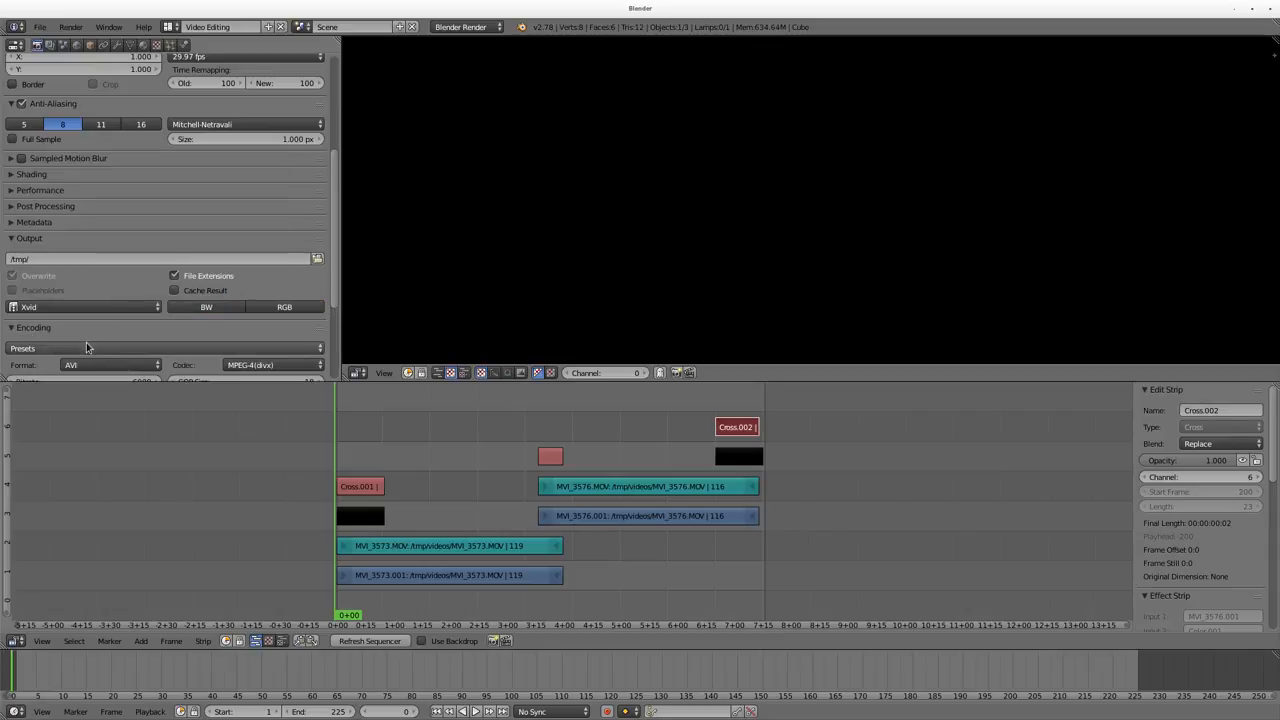
{"action": "left_click", "coordinate": [110, 364]}
{"action": "left_click", "coordinate": [66, 440]}
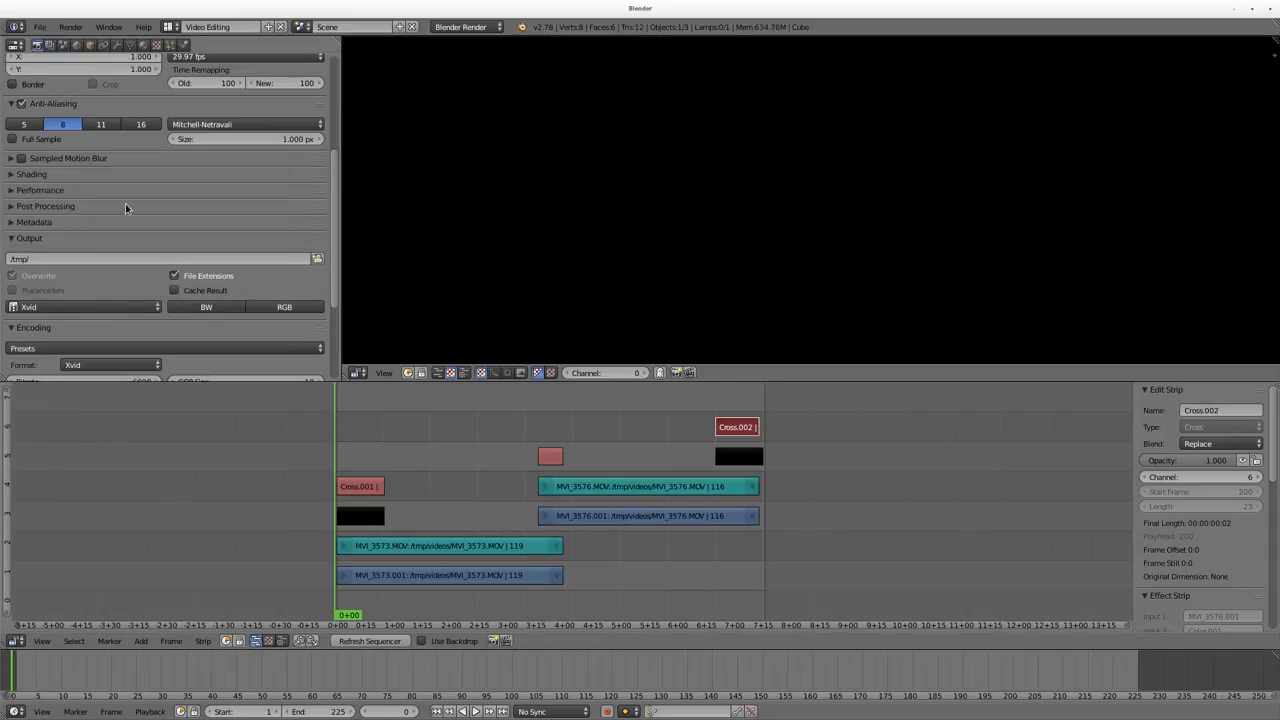
{"action": "scroll", "coordinate": [125, 203], "scroll_direction": "down", "scroll_amount": 3}
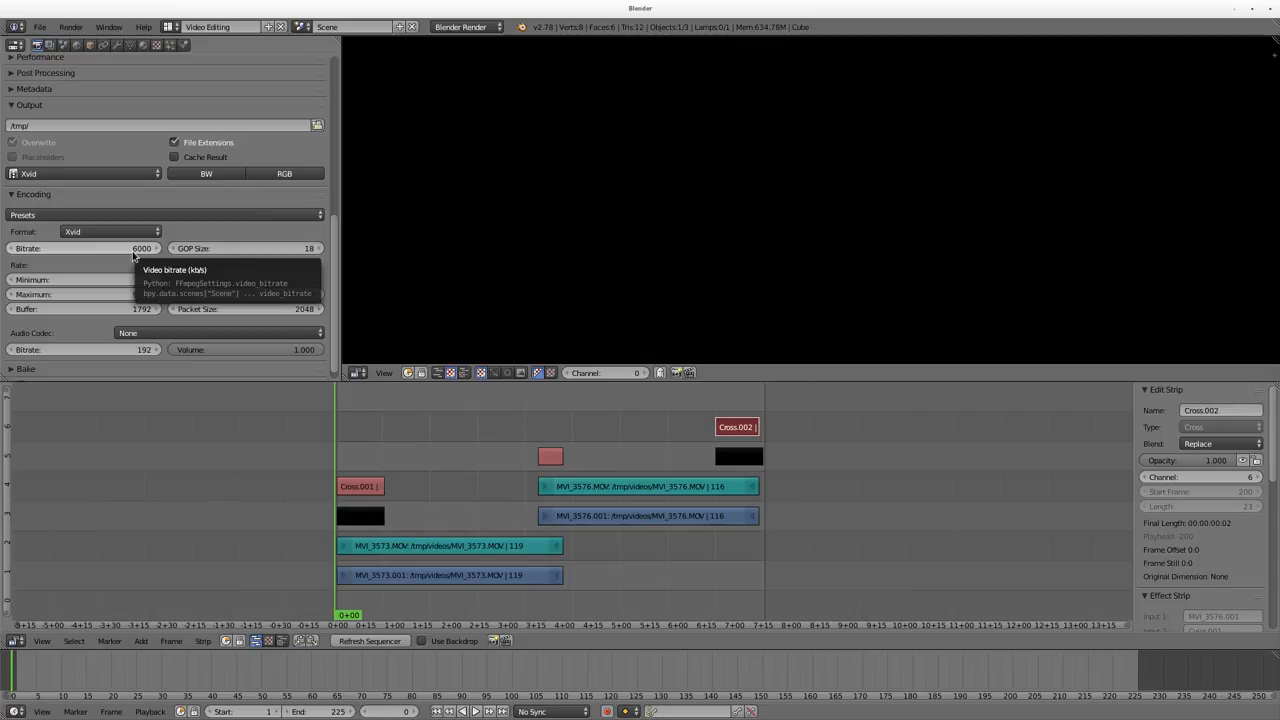
{"action": "double_click", "coordinate": [131, 248]}
{"action": "key", "text": "Return"}
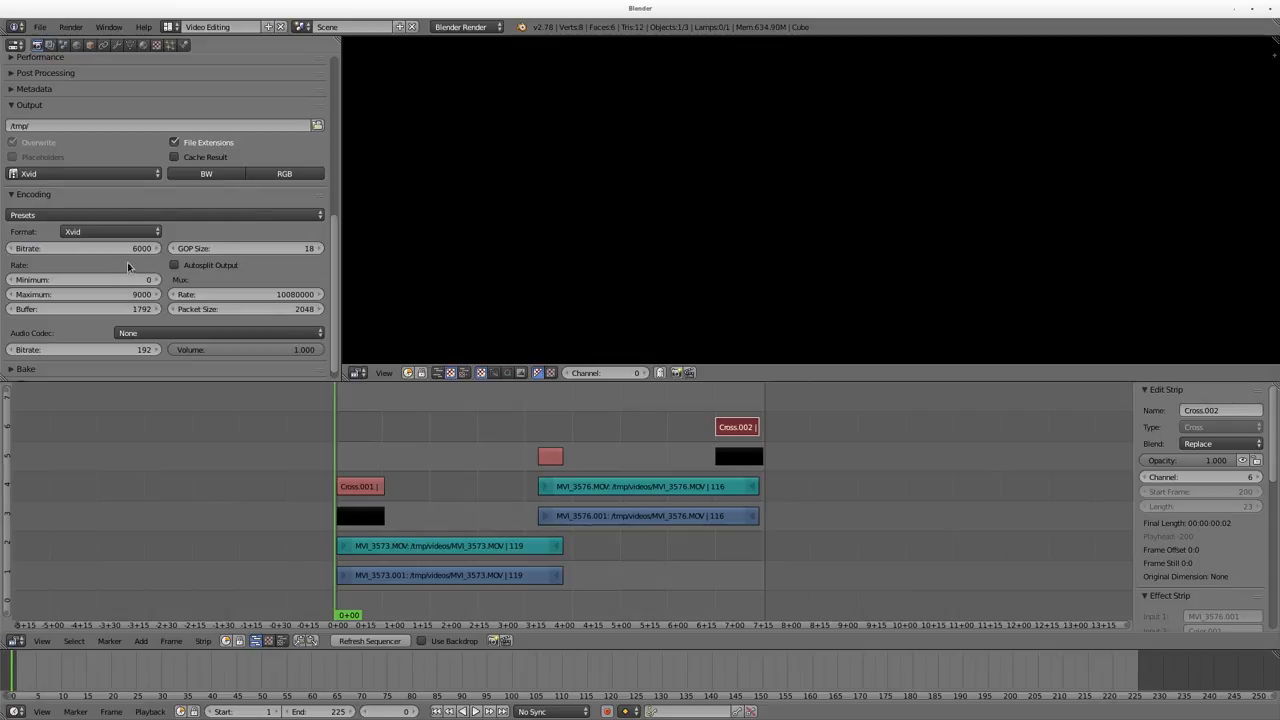
{"action": "scroll", "coordinate": [78, 329], "scroll_direction": "down", "scroll_amount": 1}
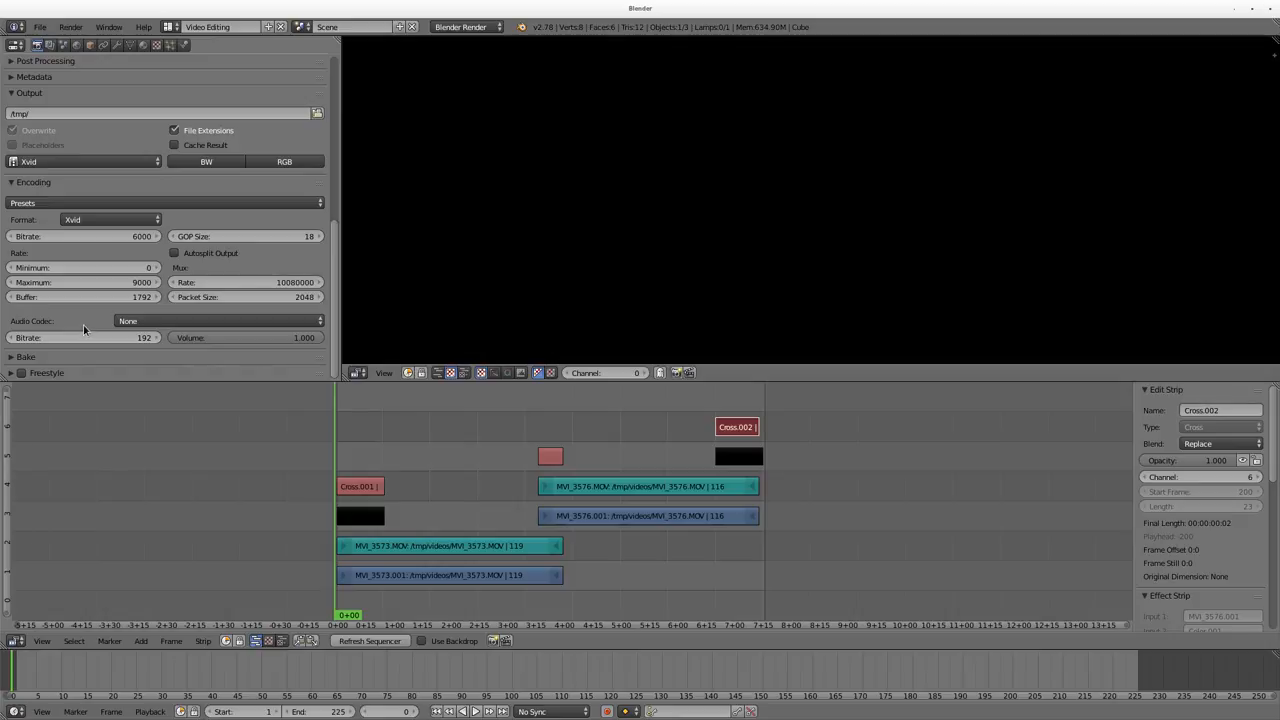
Step: Set the output path to /tmp/MyVideo.avi and the audio codec to MP3
{"action": "double_click", "coordinate": [68, 113]}
{"action": "type", "text": "MyVideo.avi"}
{"action": "key", "text": "Return"}
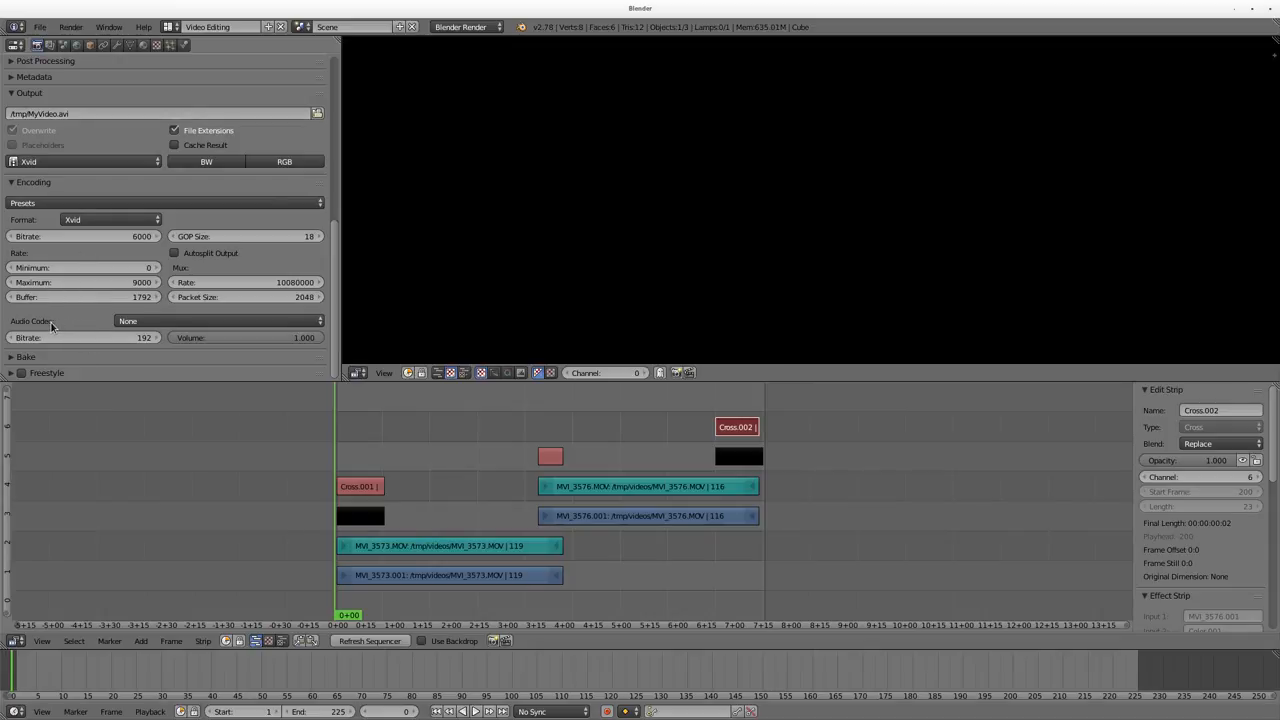
{"action": "left_click", "coordinate": [141, 320]}
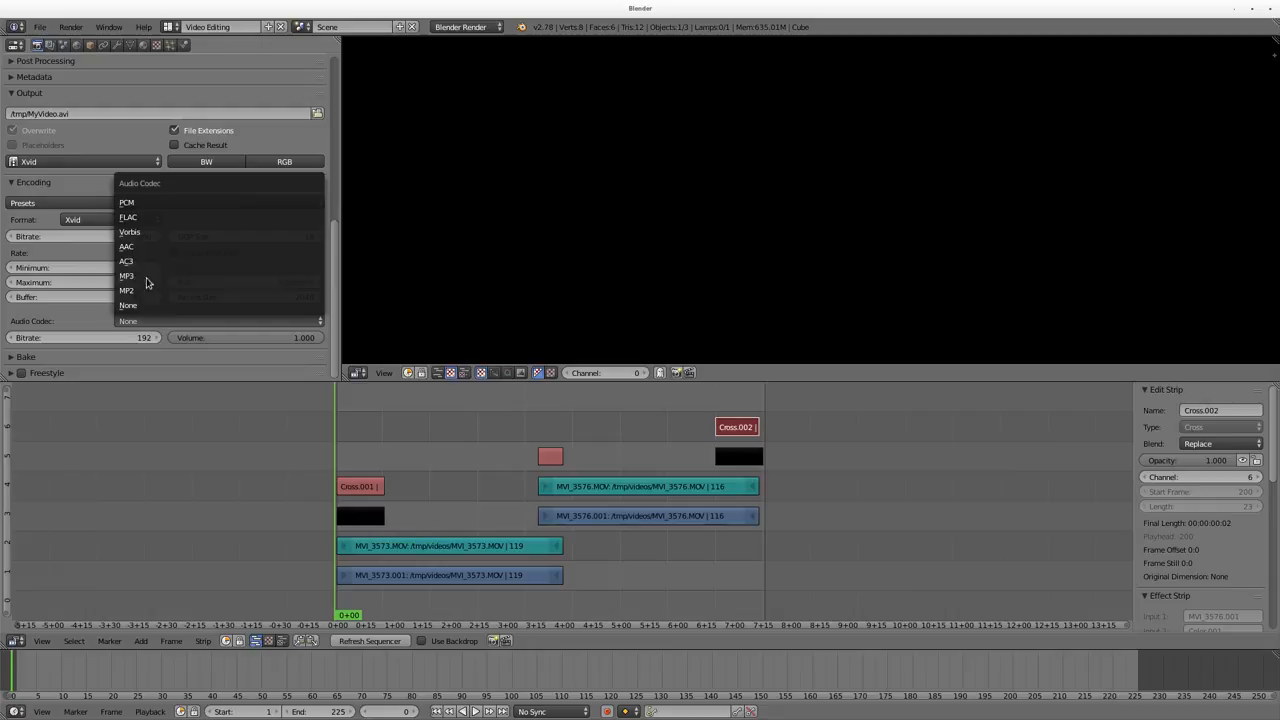
{"action": "left_click", "coordinate": [146, 276]}
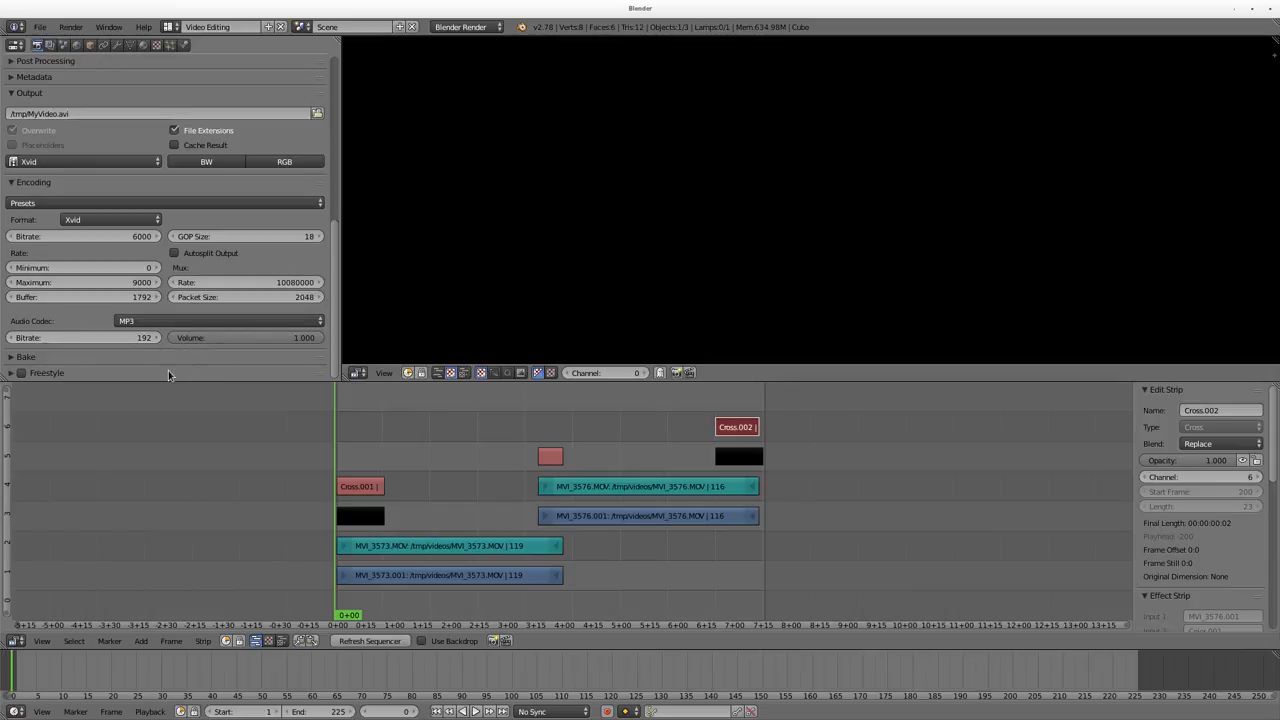
{"action": "scroll", "coordinate": [168, 370], "scroll_direction": "up", "scroll_amount": 5}
{"action": "scroll", "coordinate": [168, 300], "scroll_direction": "up", "scroll_amount": 3}
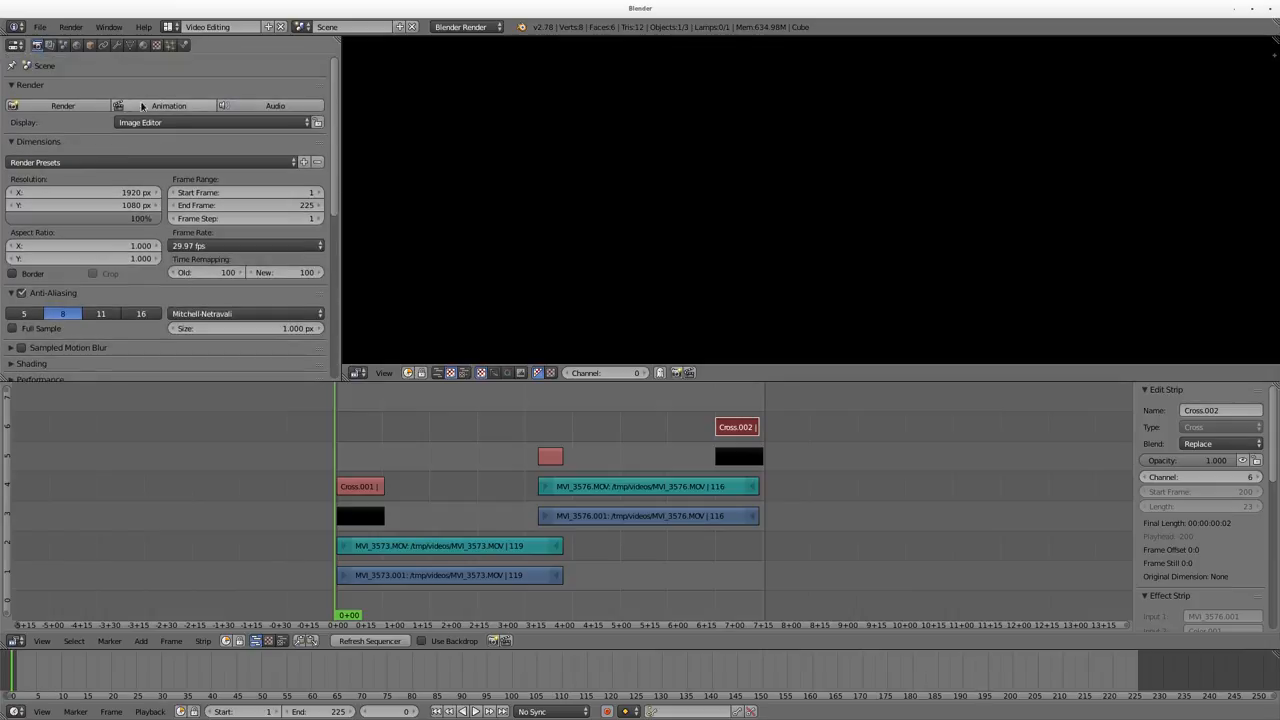
Step: Render the full animation through frame 225 to the Xvid video file
{"action": "left_click", "coordinate": [168, 106]}
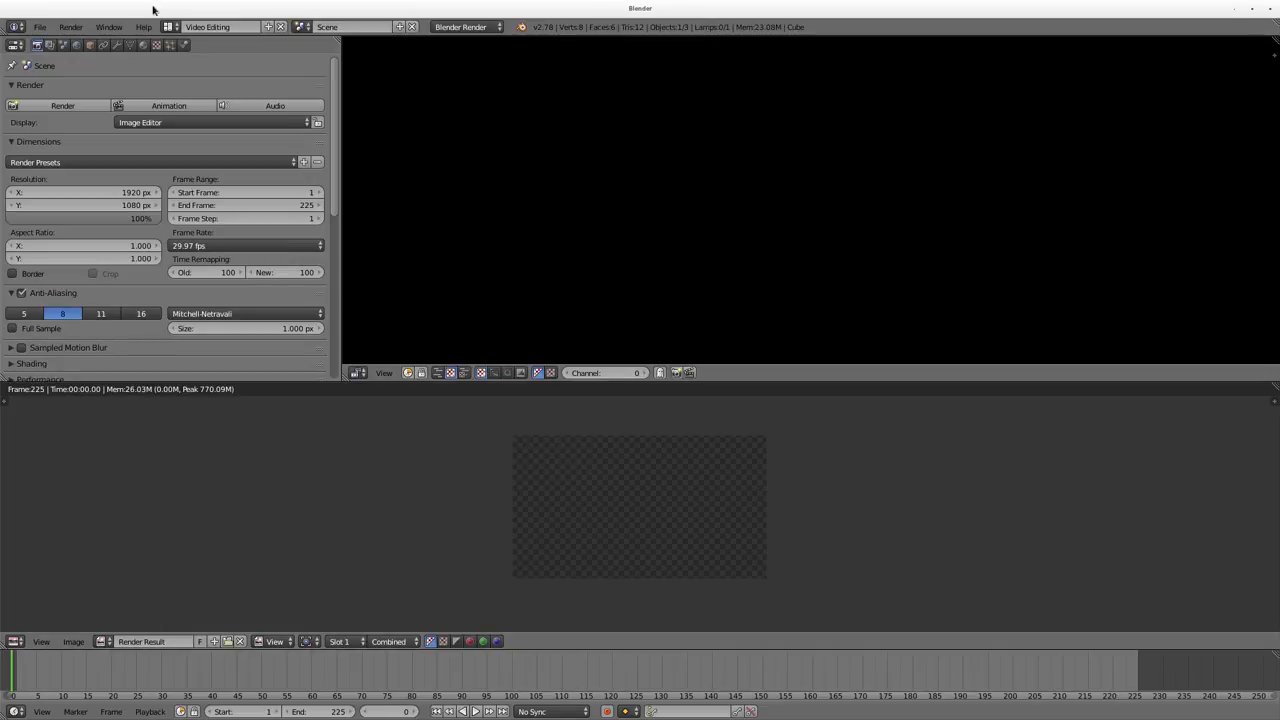
{"action": "left_click", "coordinate": [109, 27]}
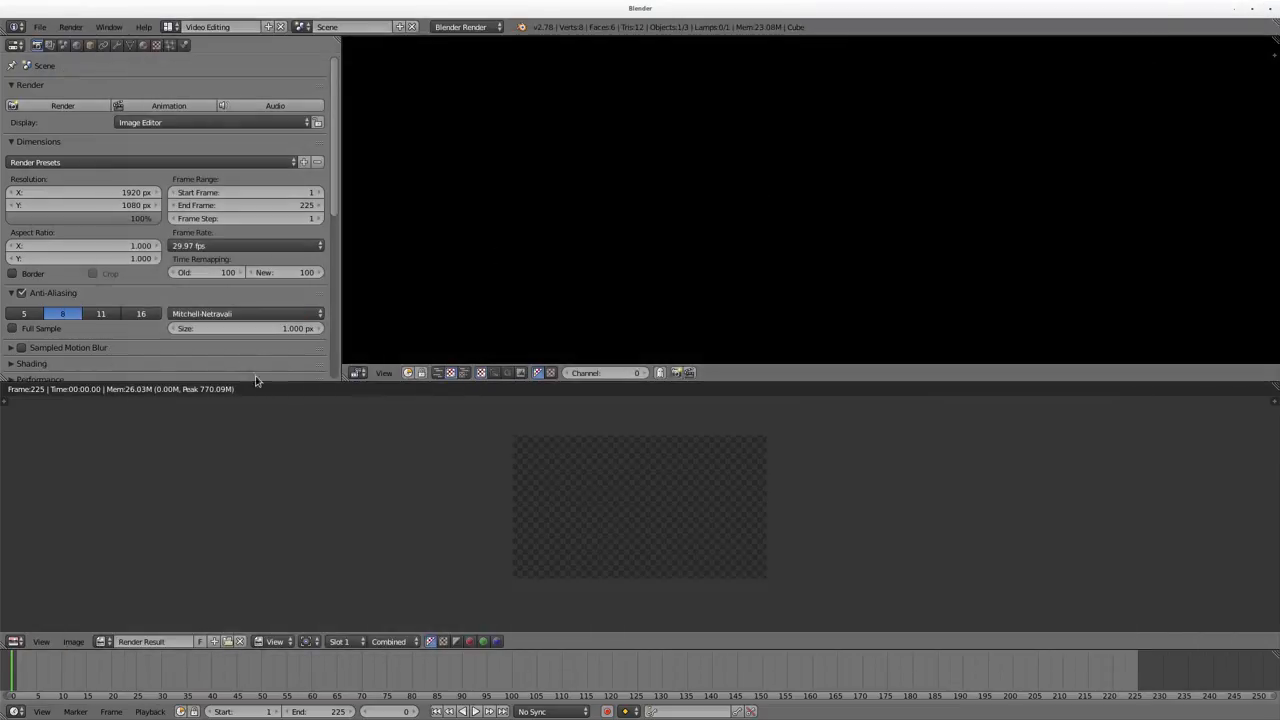
{"action": "scroll", "coordinate": [157, 300], "scroll_direction": "down", "scroll_amount": 1}
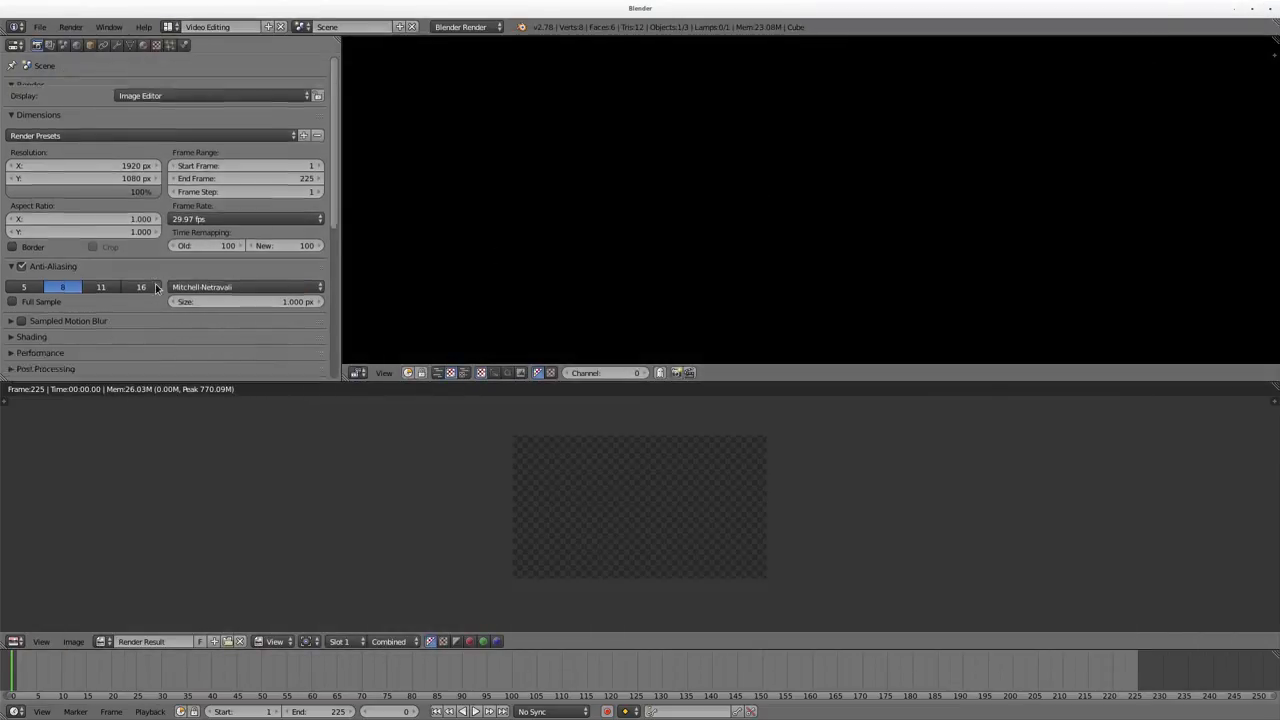
{"action": "scroll", "coordinate": [157, 288], "scroll_direction": "down", "scroll_amount": 5}
{"action": "scroll", "coordinate": [156, 284], "scroll_direction": "down", "scroll_amount": 3}
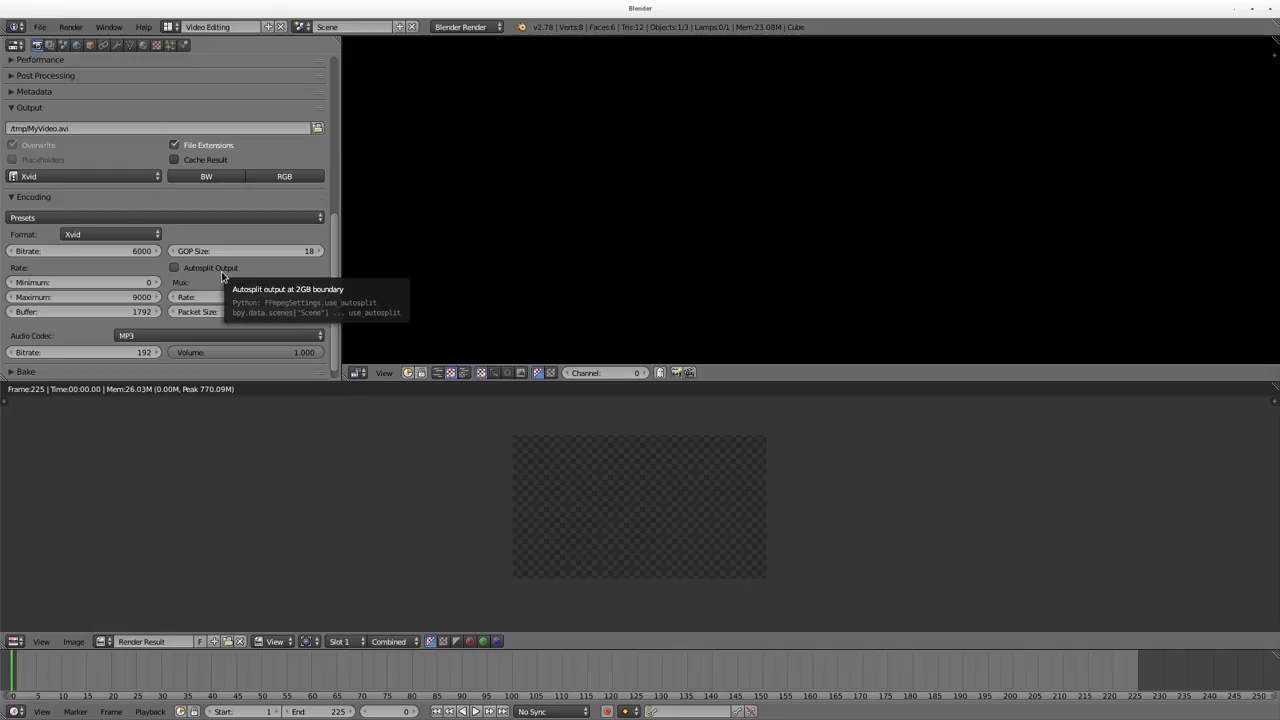
{"action": "scroll", "coordinate": [221, 271], "scroll_direction": "up", "scroll_amount": 2}
{"action": "scroll", "coordinate": [221, 271], "scroll_direction": "up", "scroll_amount": 3}
{"action": "scroll", "coordinate": [221, 271], "scroll_direction": "down", "scroll_amount": 3}
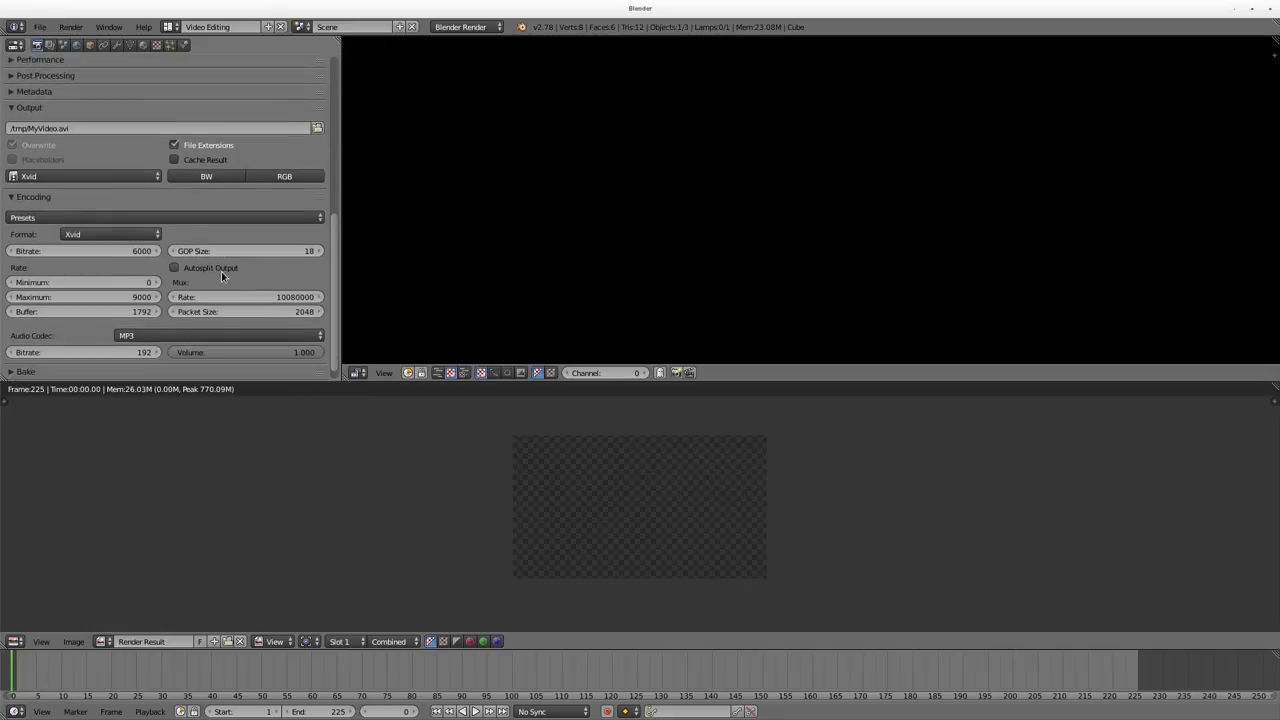
{"action": "scroll", "coordinate": [221, 271], "scroll_direction": "up", "scroll_amount": 3}
{"action": "scroll", "coordinate": [221, 271], "scroll_direction": "up", "scroll_amount": 2}
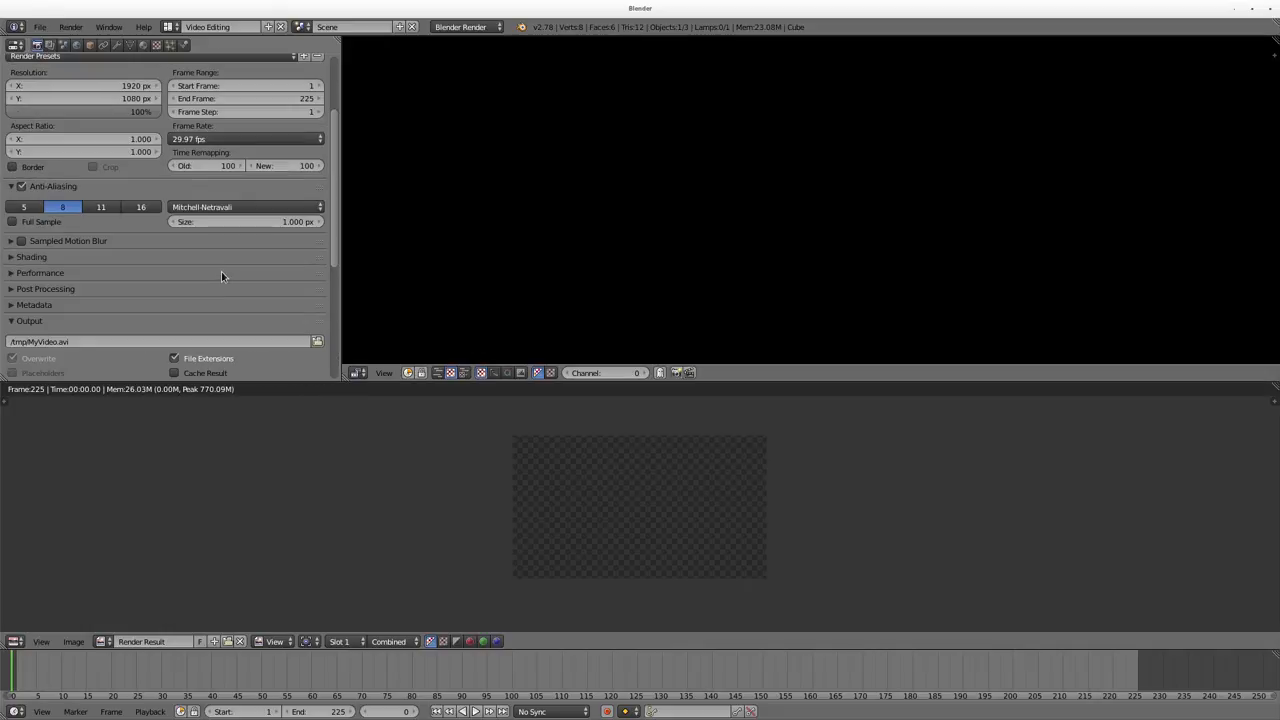
{"action": "scroll", "coordinate": [221, 271], "scroll_direction": "up", "scroll_amount": 2}
{"action": "scroll", "coordinate": [221, 271], "scroll_direction": "up", "scroll_amount": 2}
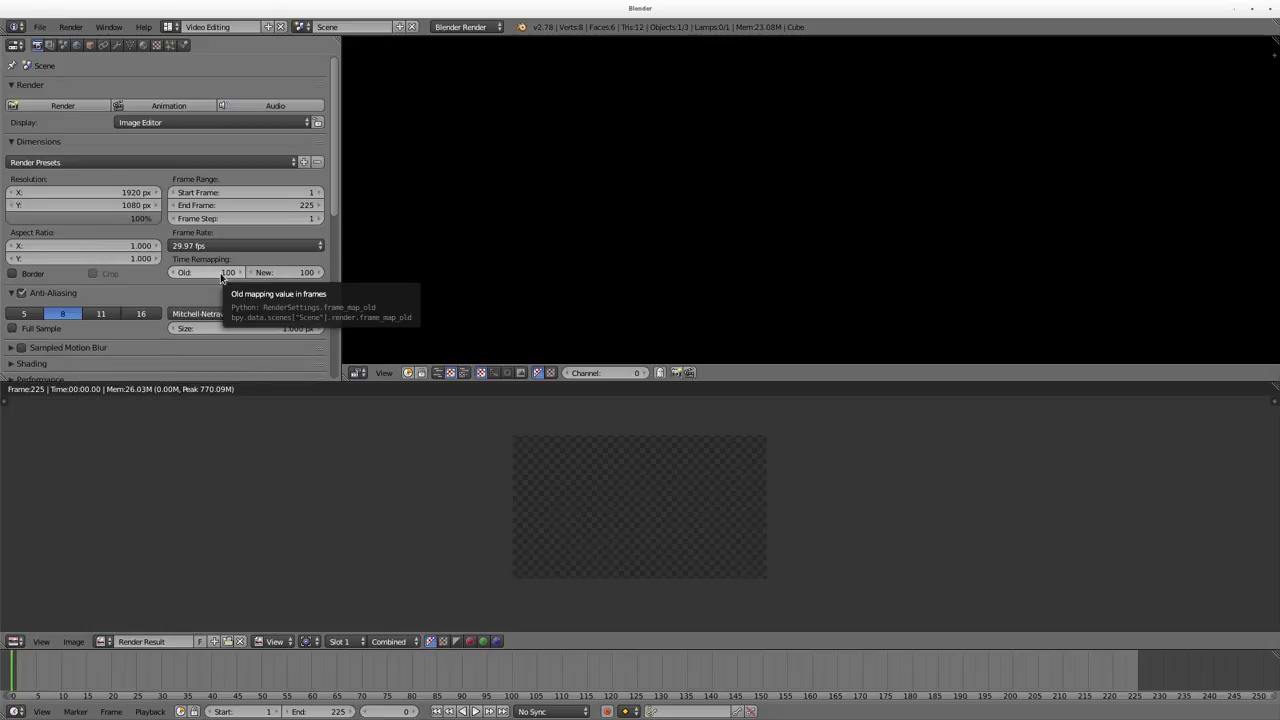